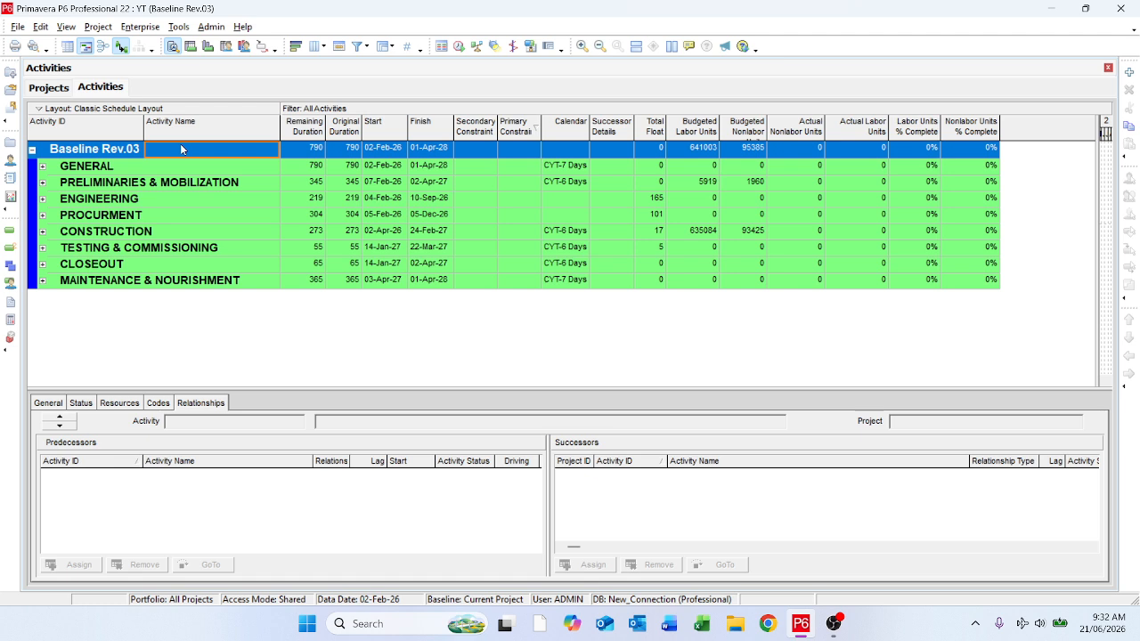
Step: Examine the activity codes at global, EPS and project level, including the values of the project's Stage code
click(142, 26)
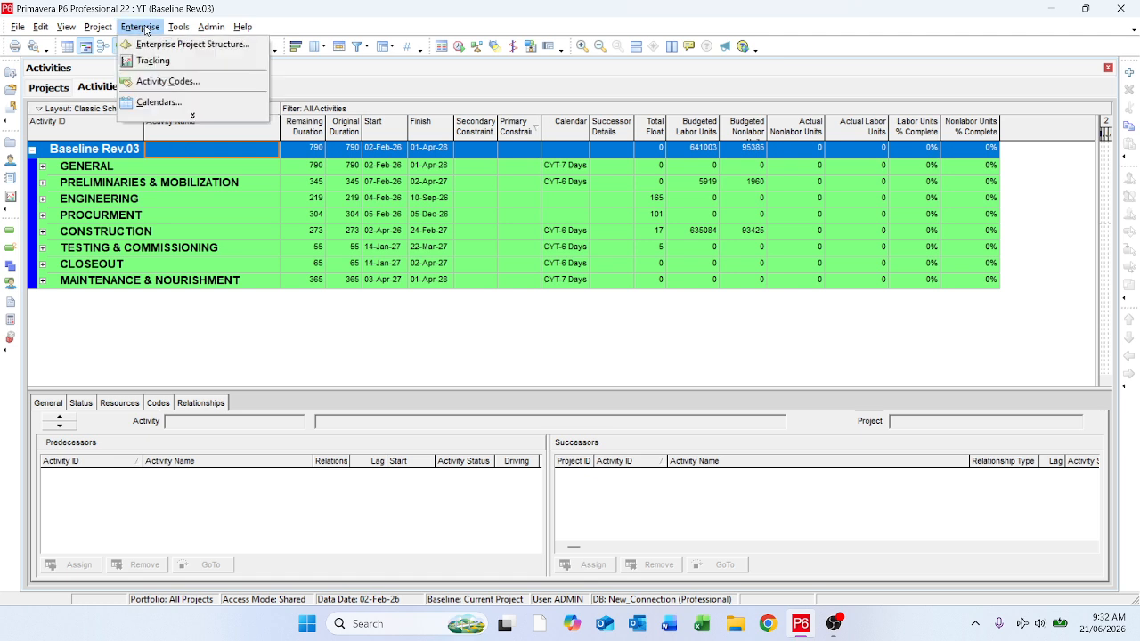
click(159, 82)
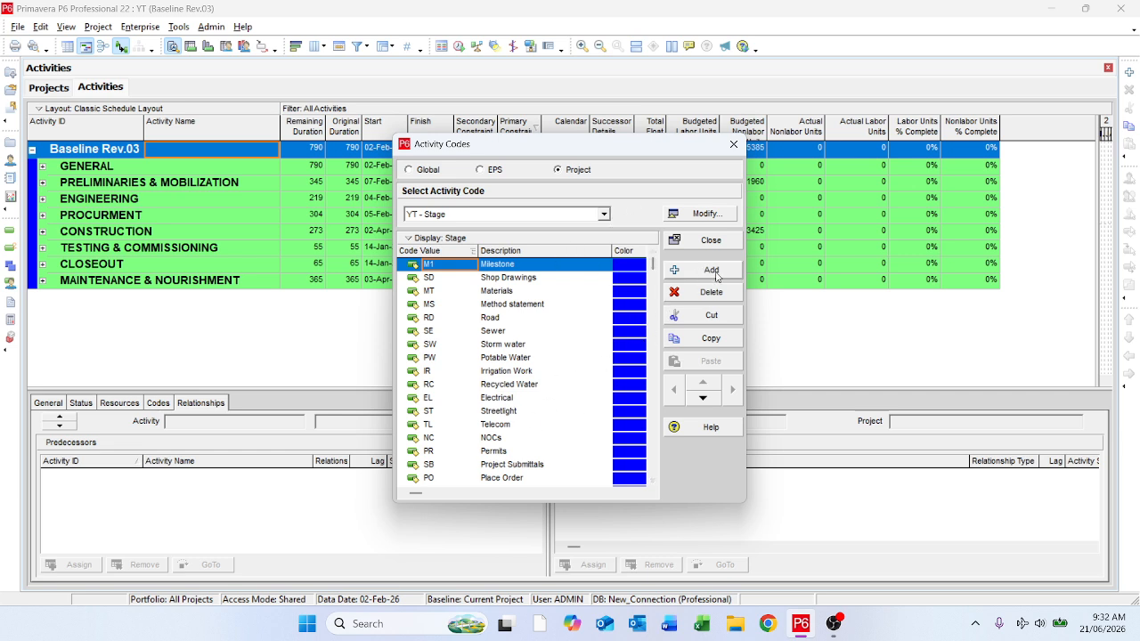
click(409, 170)
click(480, 170)
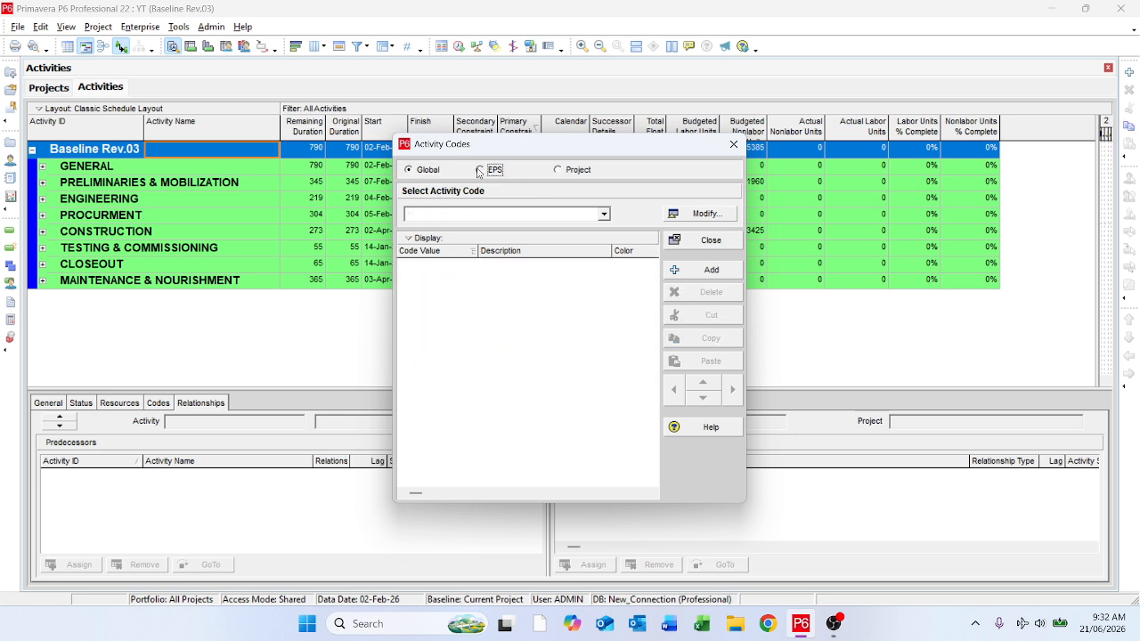
click(559, 170)
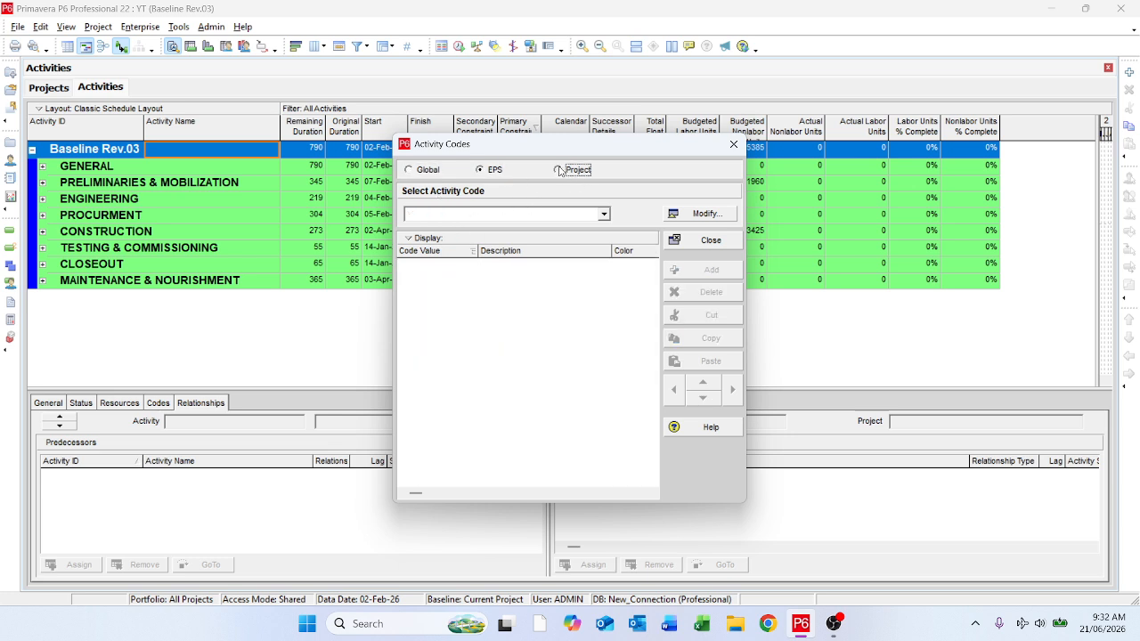
click(575, 214)
click(508, 250)
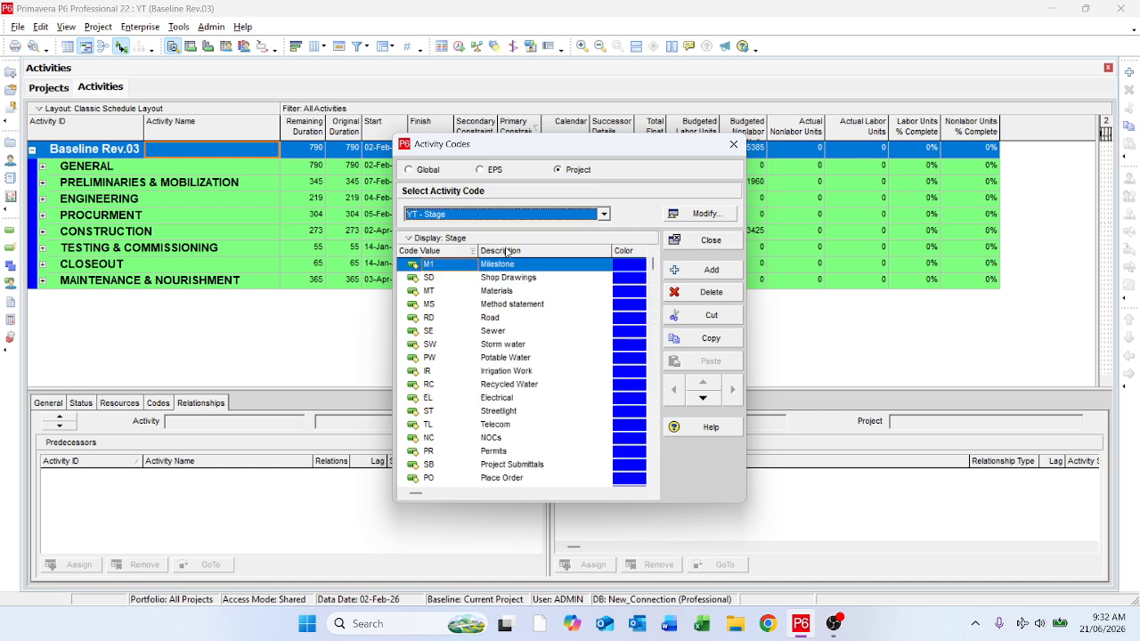
click(528, 374)
scroll(528, 377, down, 2)
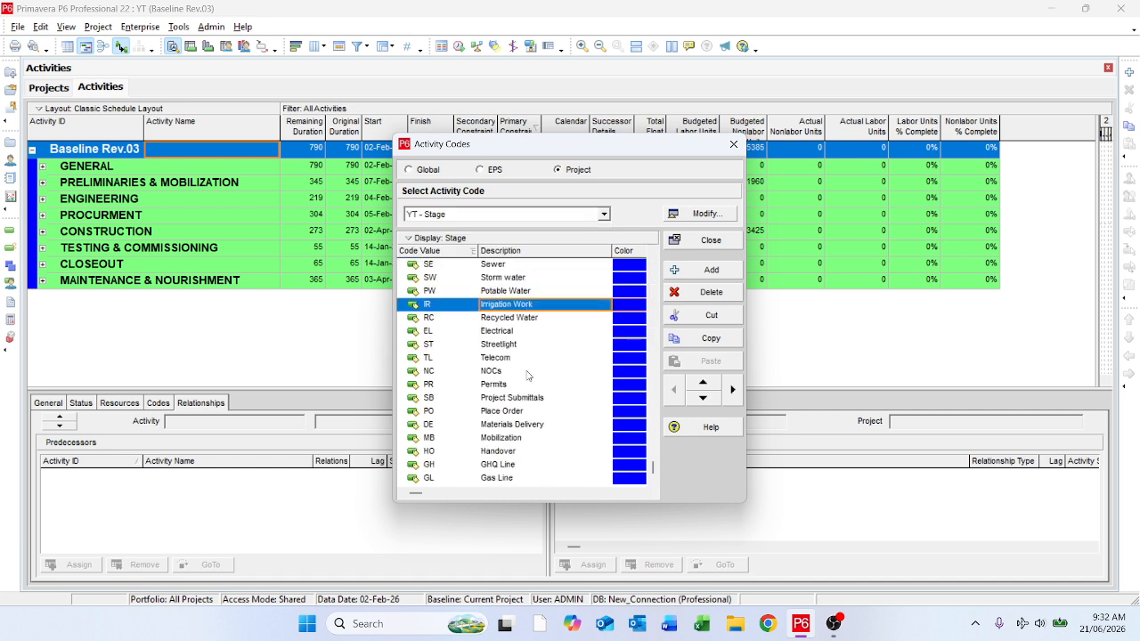
scroll(544, 402, up, 2)
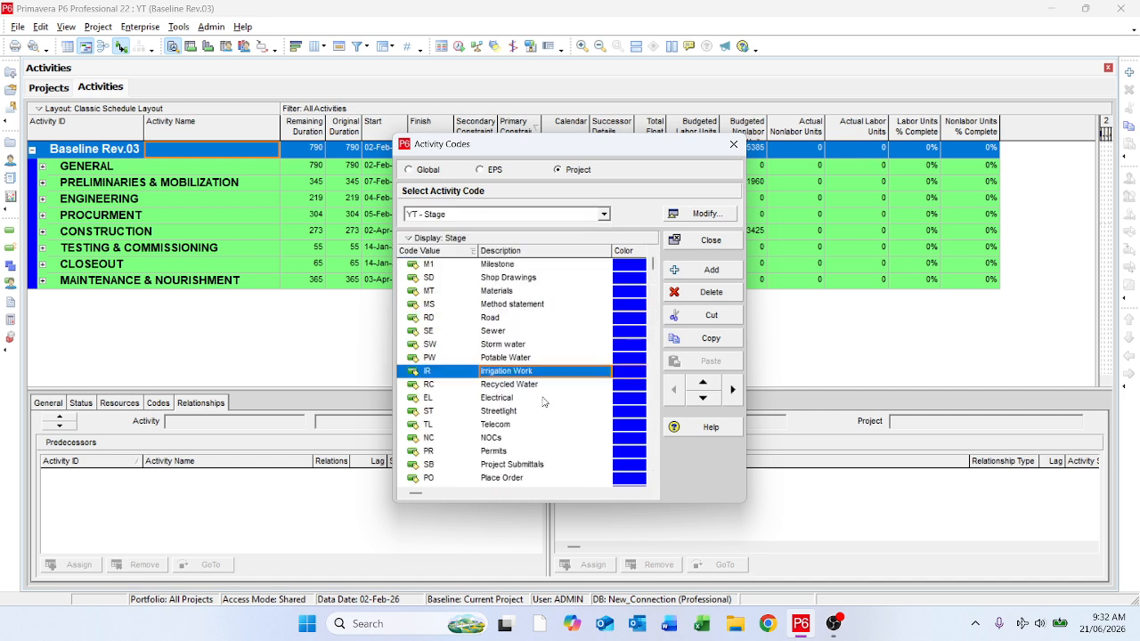
click(699, 271)
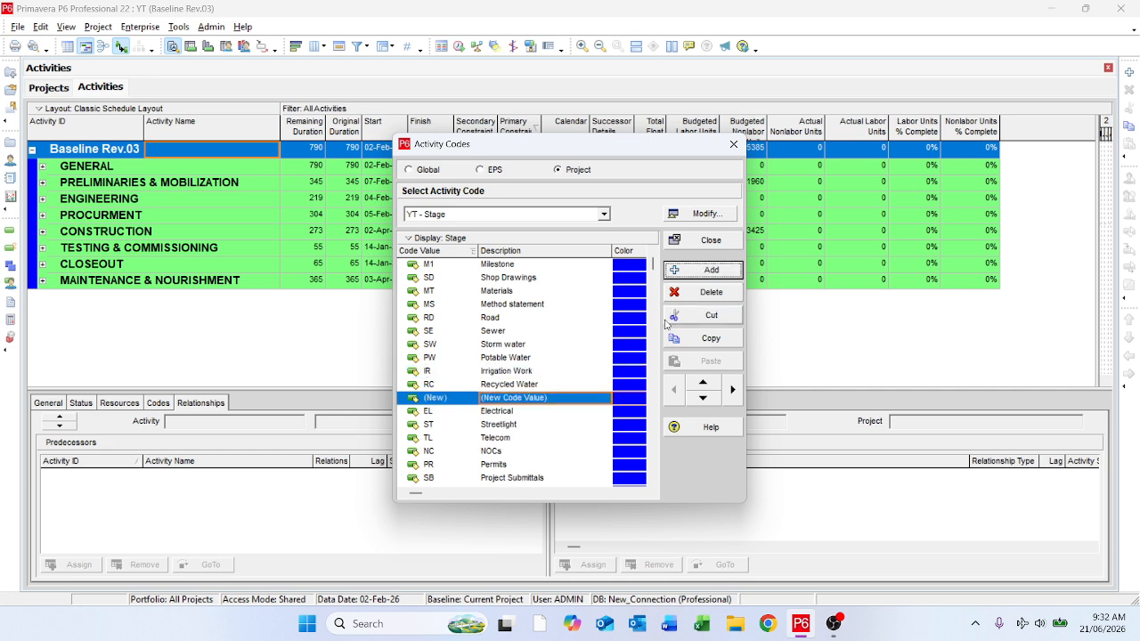
click(709, 293)
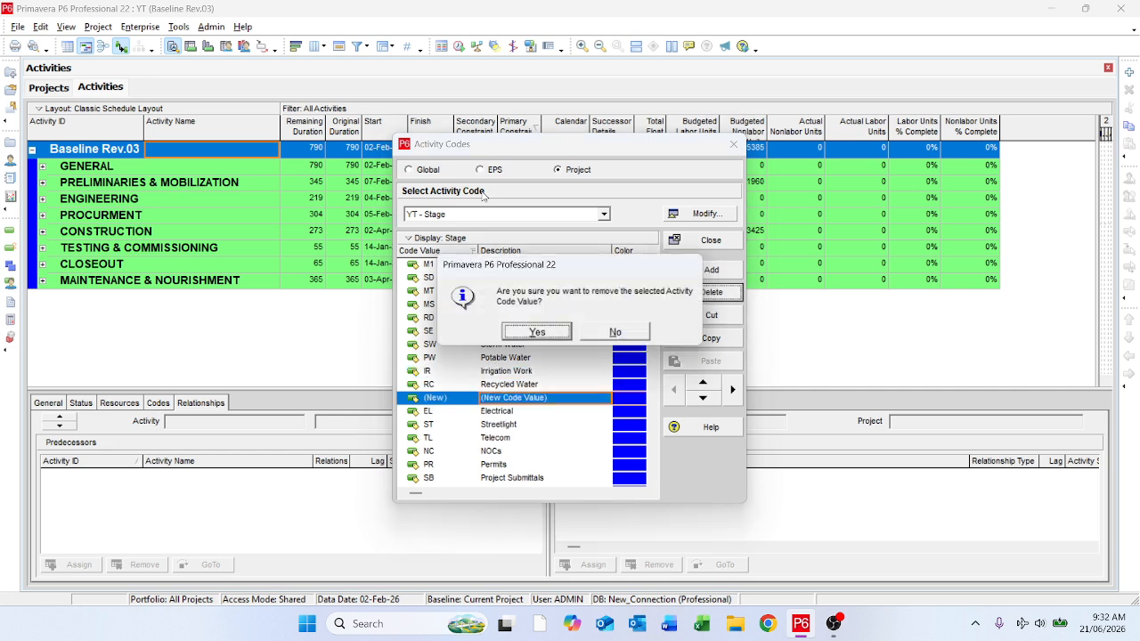
click(536, 330)
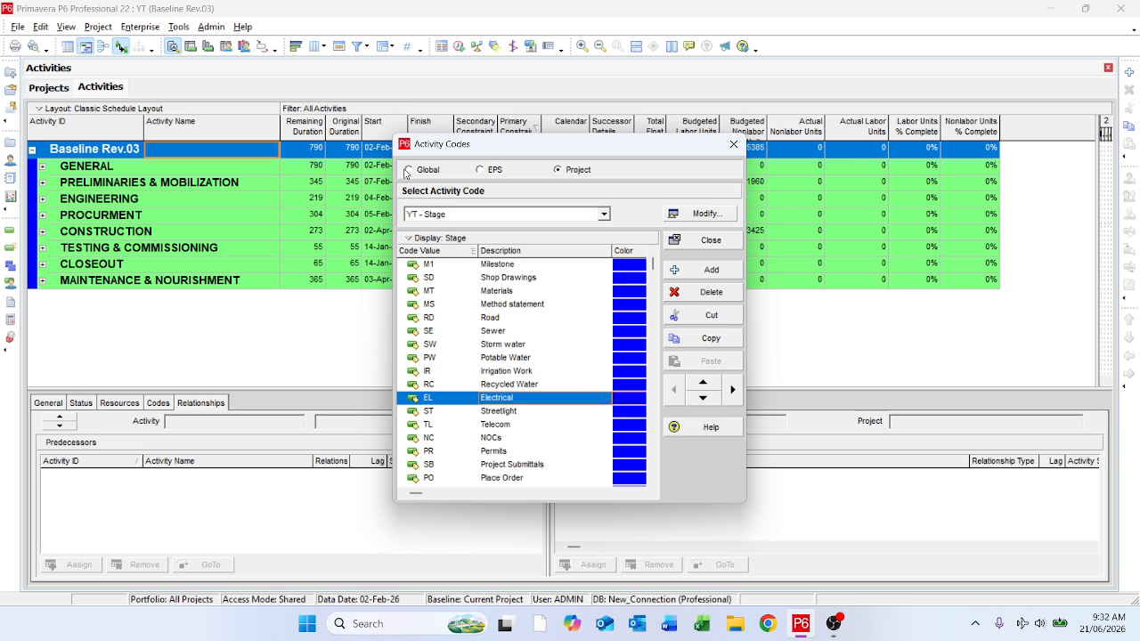
Step: Open the project activity code definitions and add a new activity code after Sub System
click(706, 215)
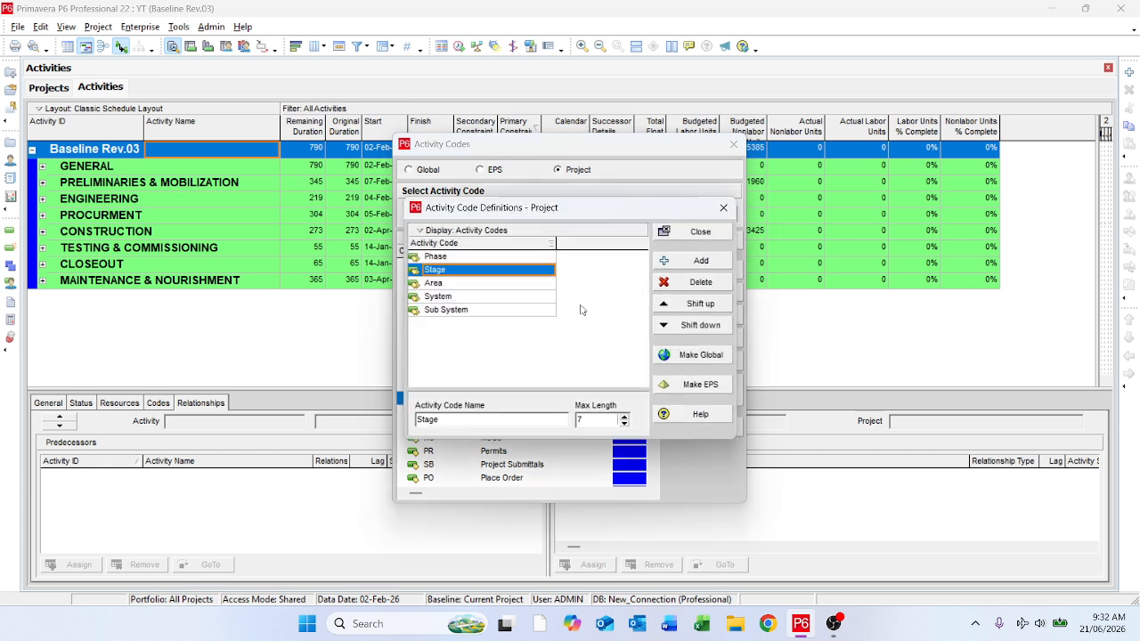
click(511, 301)
drag(598, 208, 936, 133)
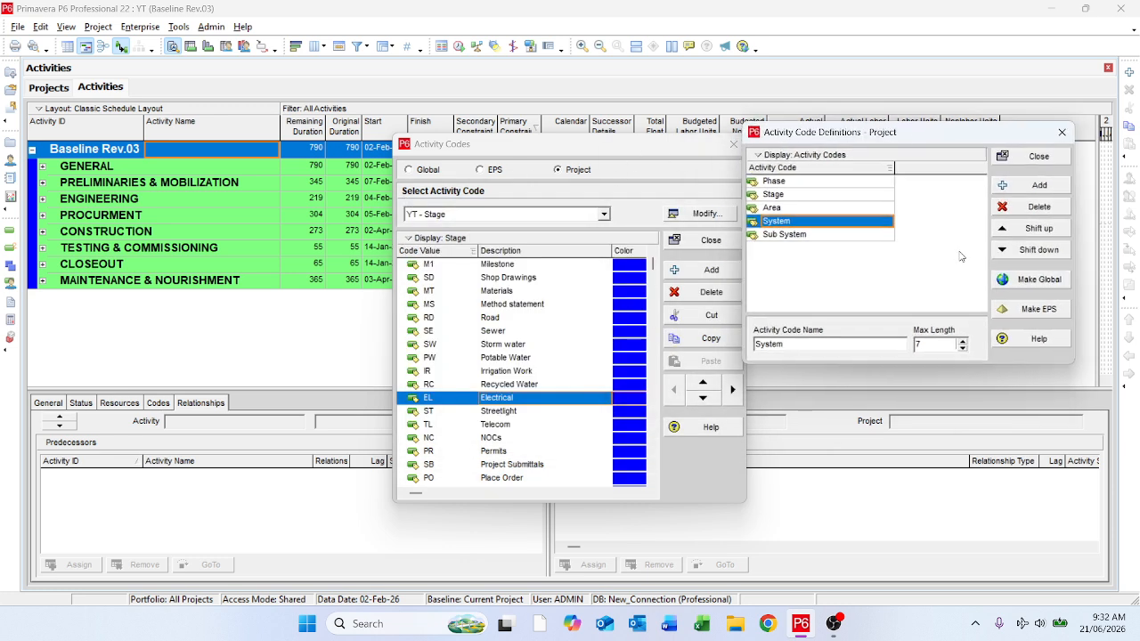
click(835, 233)
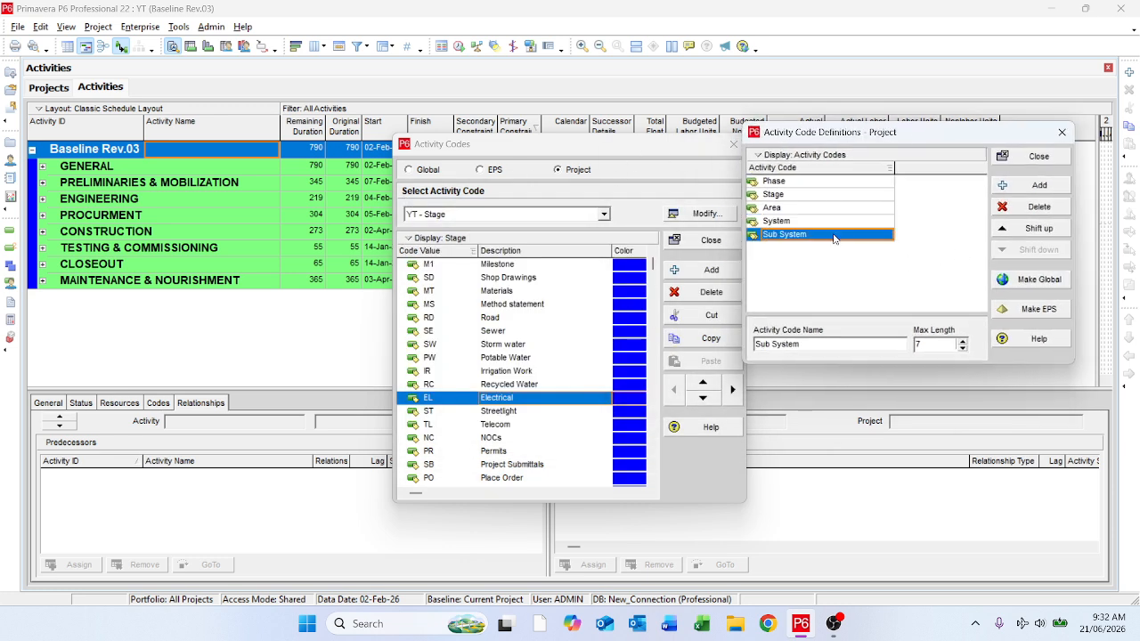
click(1033, 185)
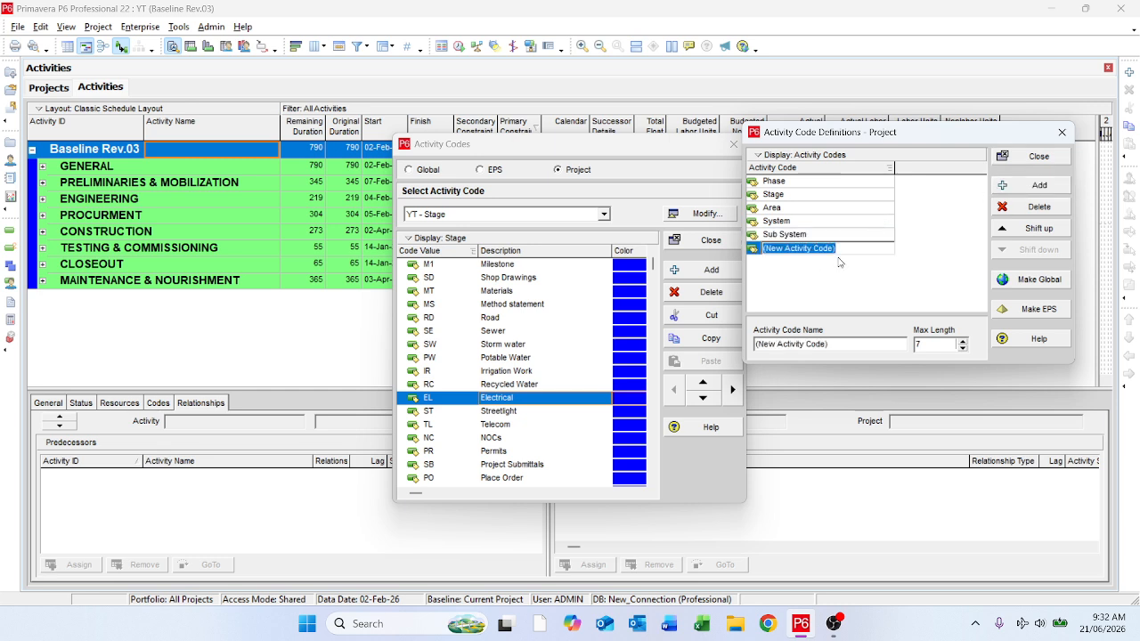
Step: Name the new project activity code "Major KPIs" and close the code definitions
key(BackSpace)
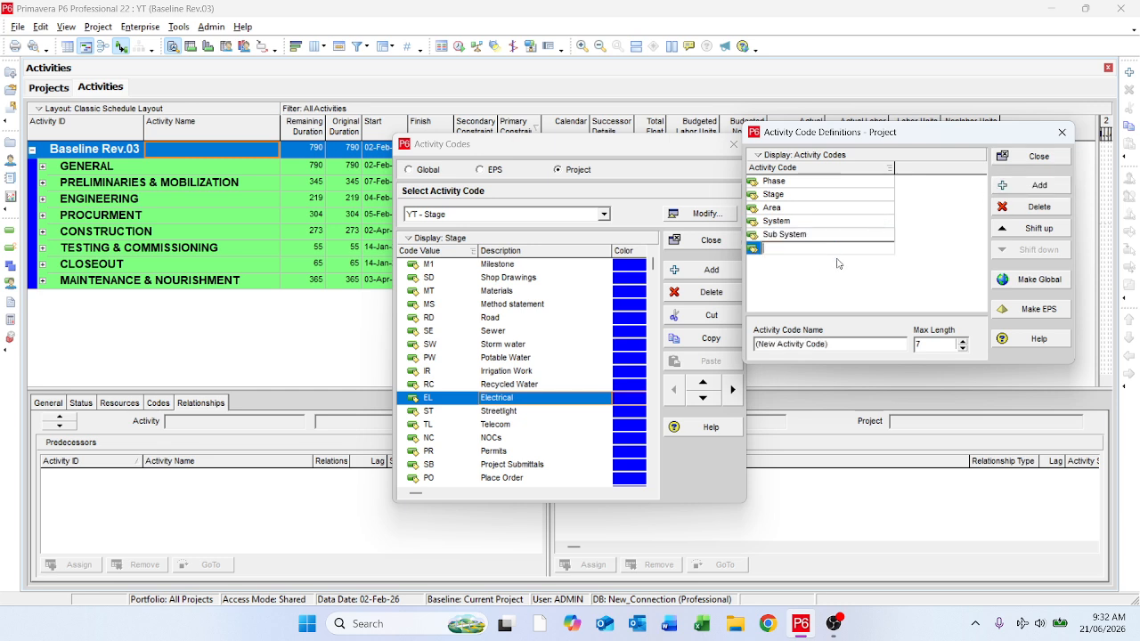
click(838, 259)
key(Return)
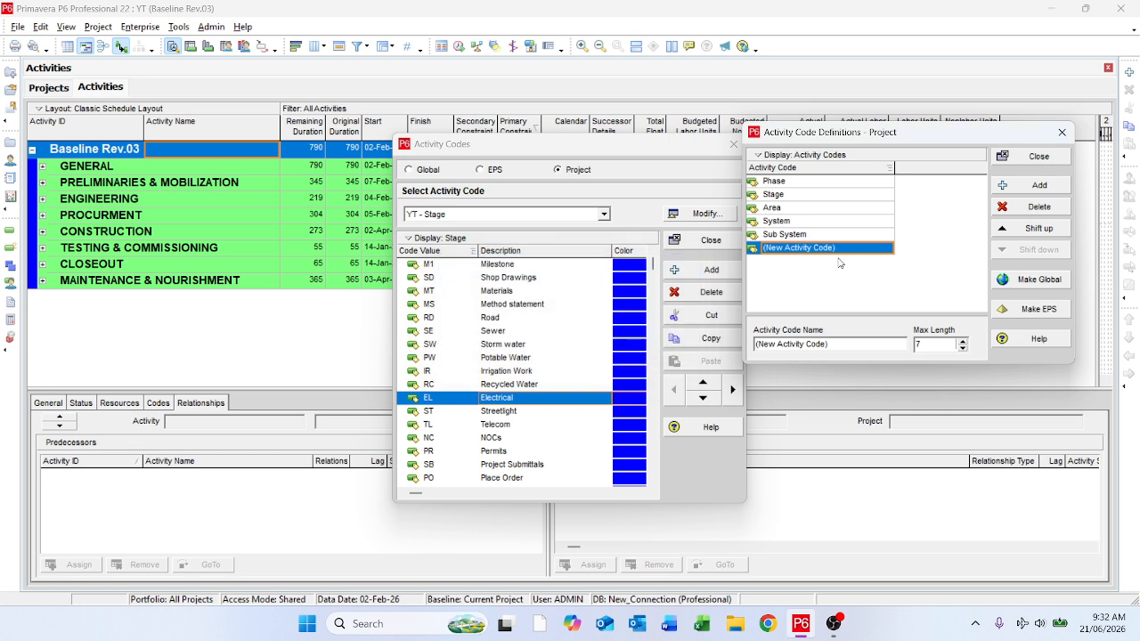
click(841, 253)
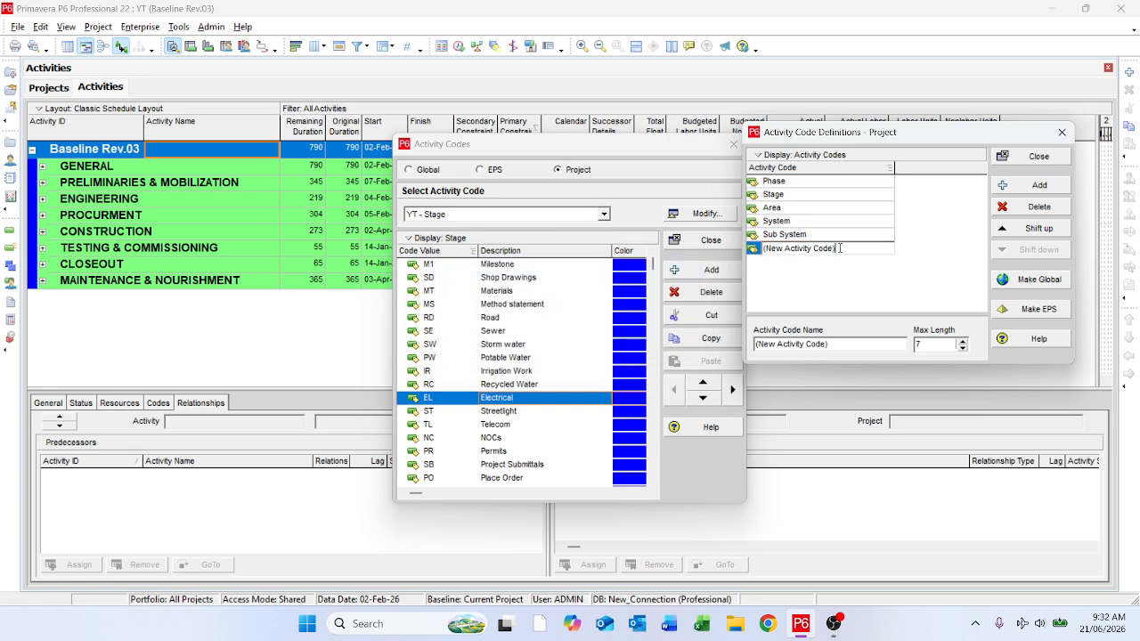
text(Major KOP)
key(BackSpace)
key(BackSpace)
click(1029, 156)
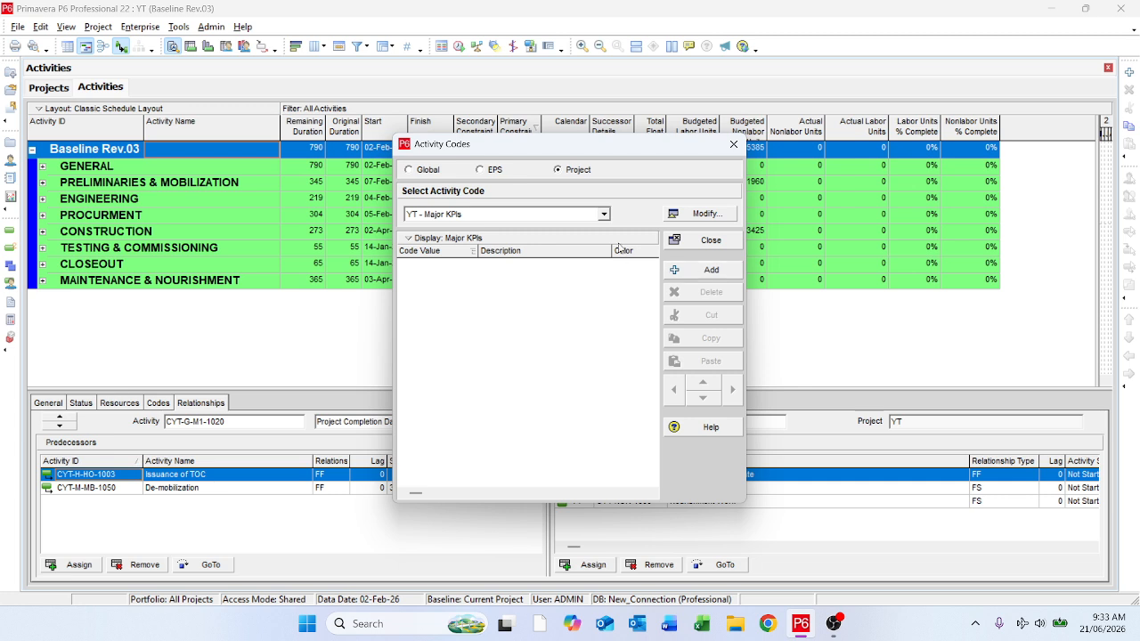
Step: Add a code value to the YT - Major KPIs activity code with the description "KErbstone Works"
click(604, 213)
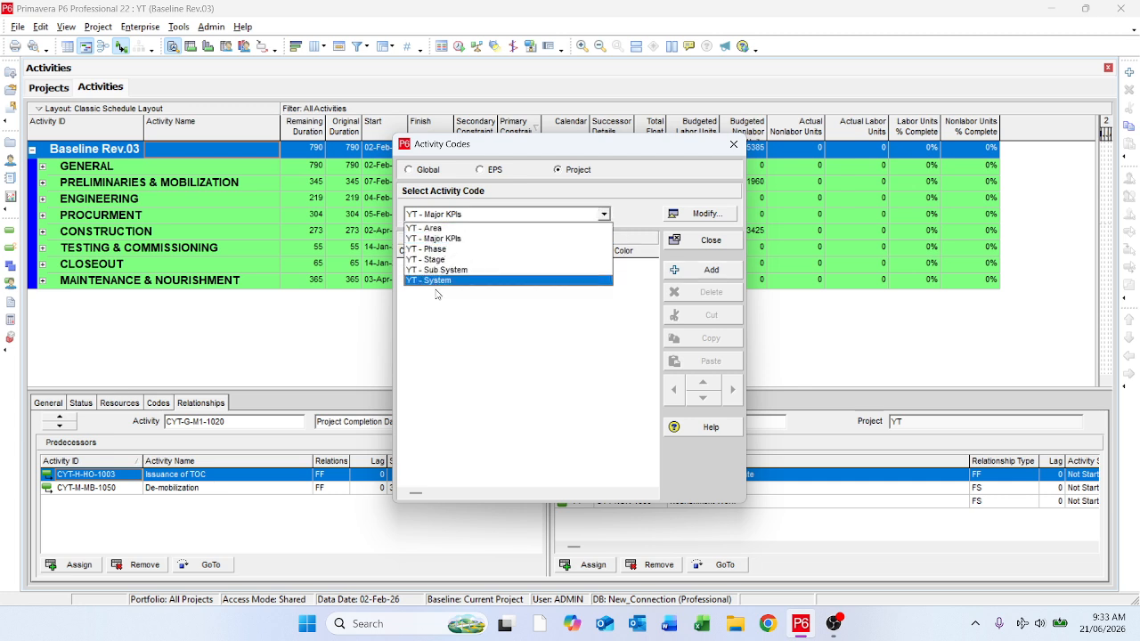
click(443, 241)
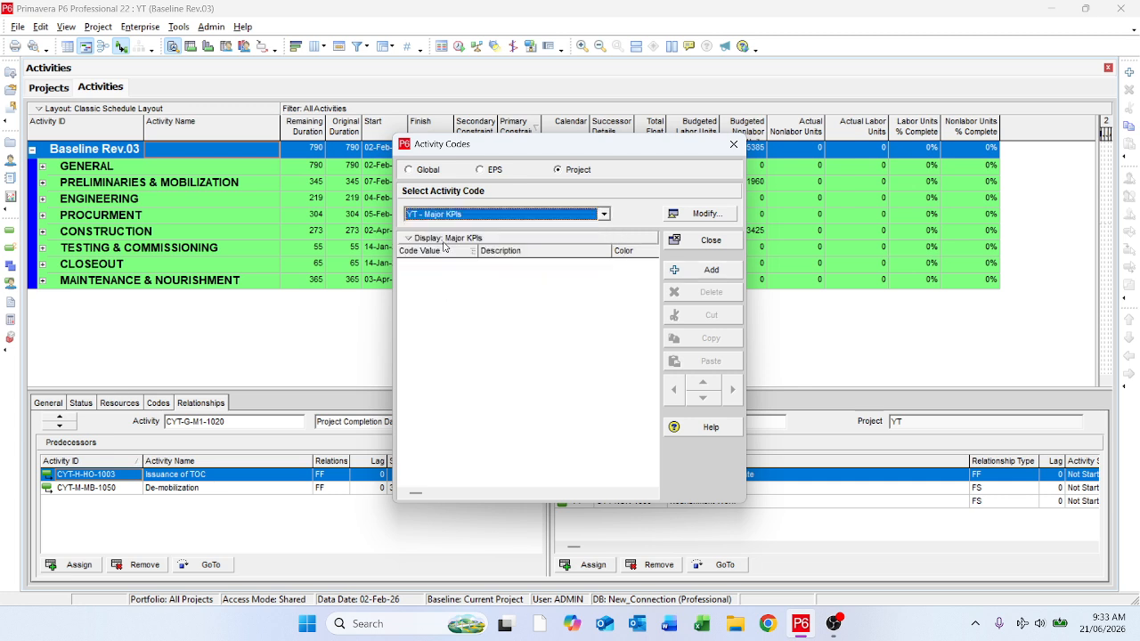
click(712, 270)
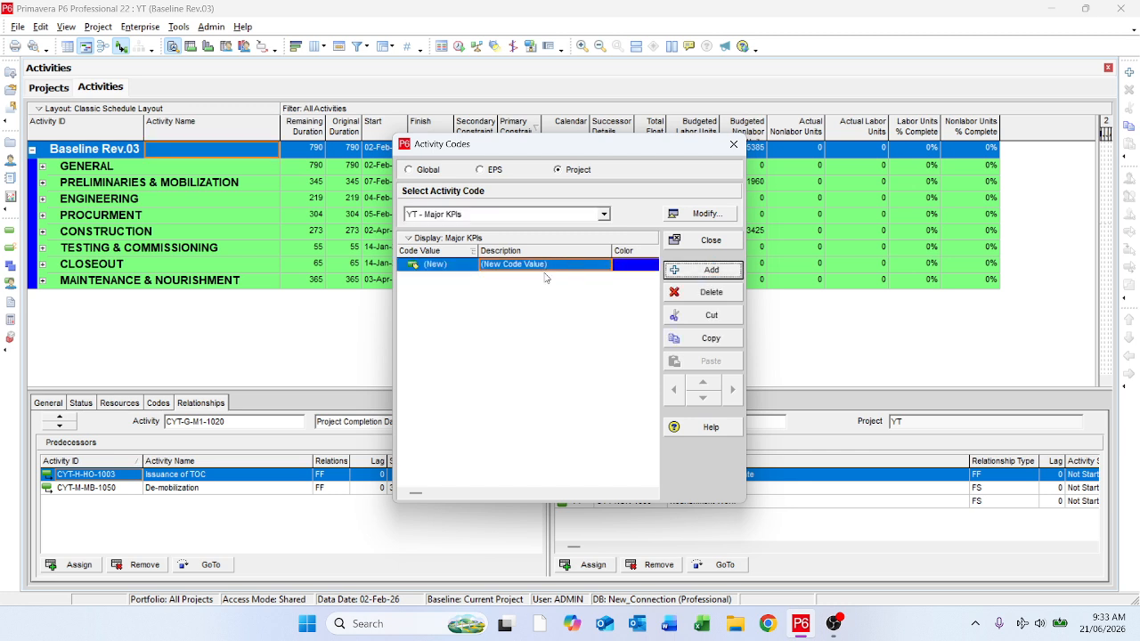
click(541, 267)
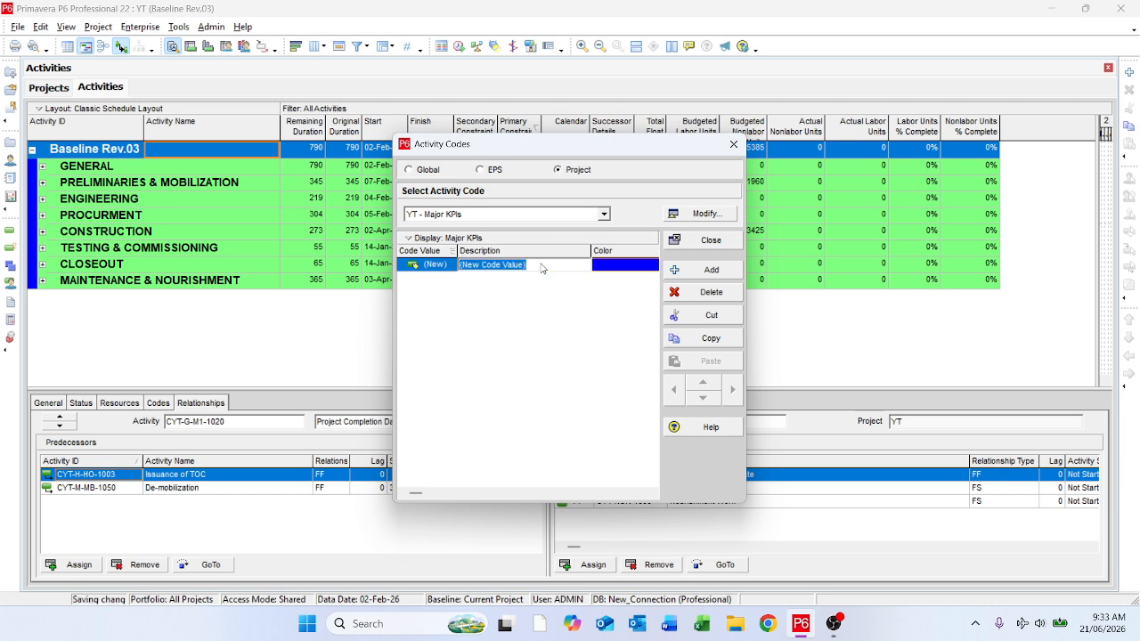
text(S)
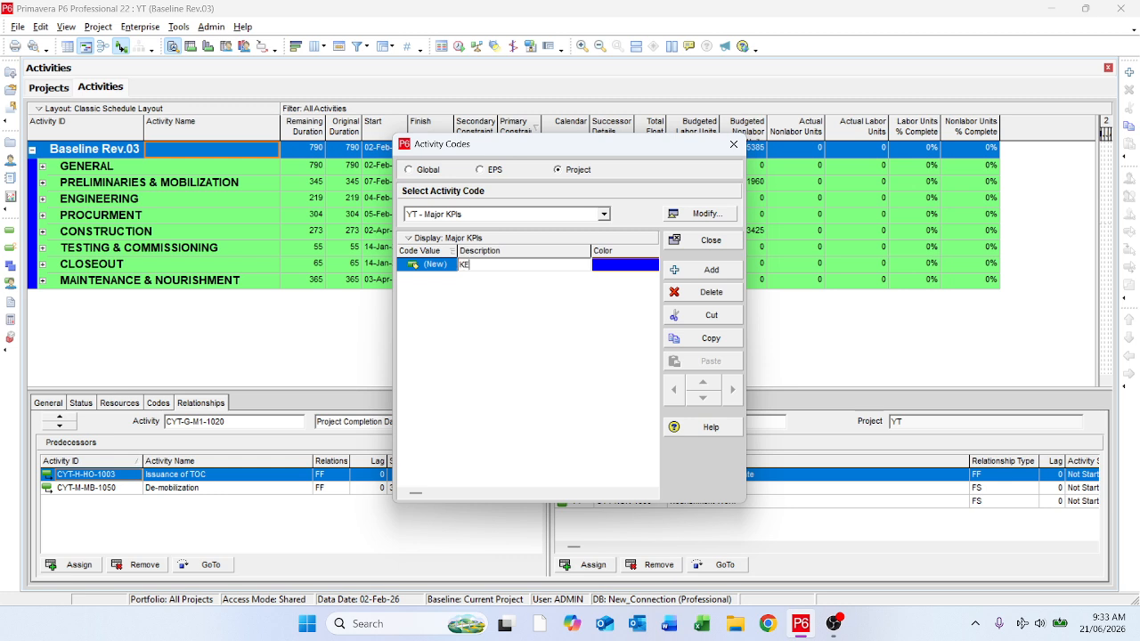
text(ne Works)
key(Return)
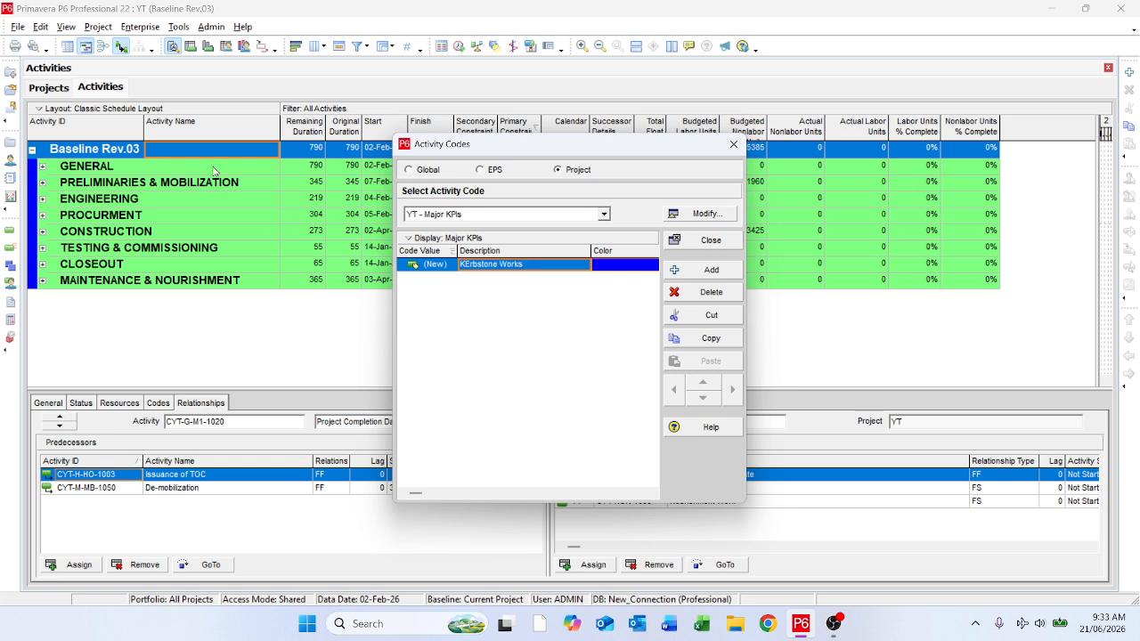
Step: Set the kerbstone entry's code value to KW and correct its description to "Kerbstone Works"
click(450, 265)
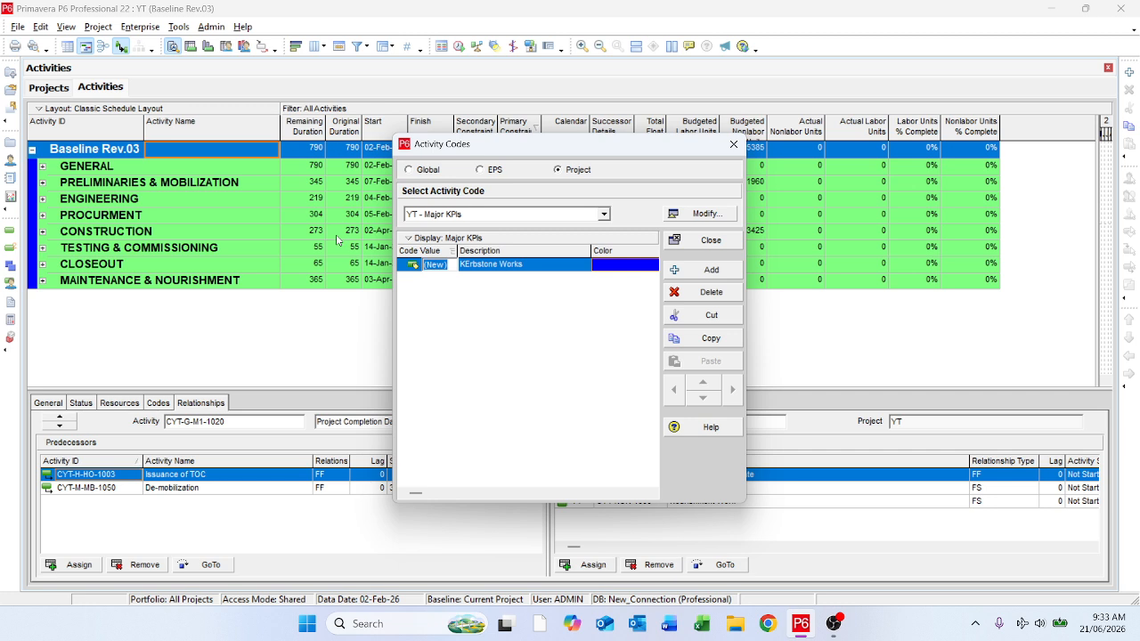
text(KW)
key(Return)
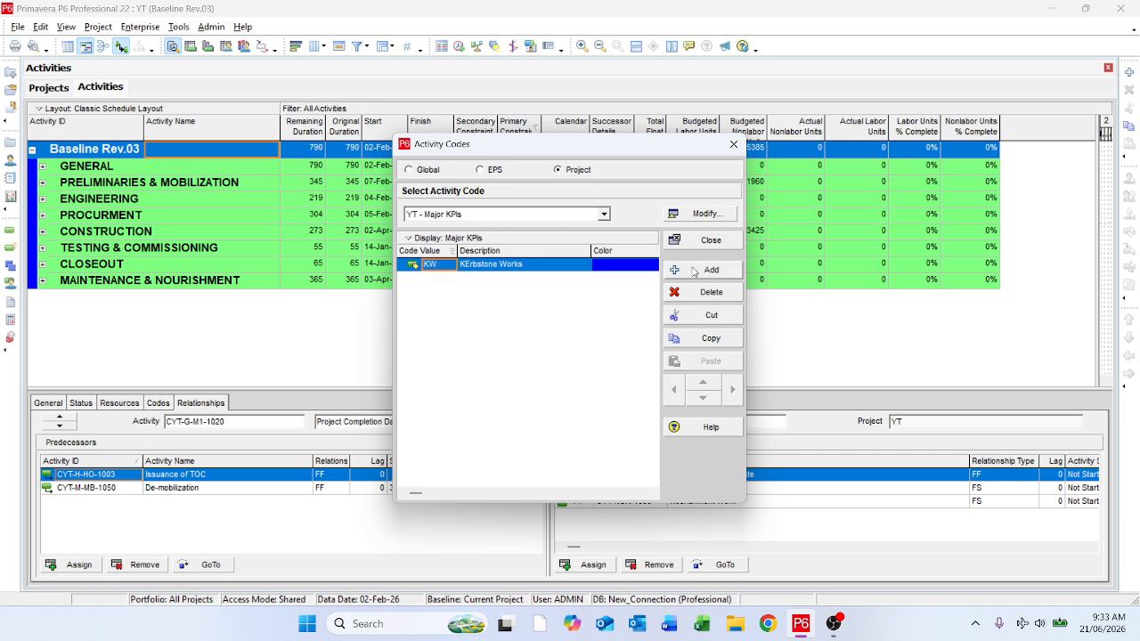
click(476, 265)
click(471, 266)
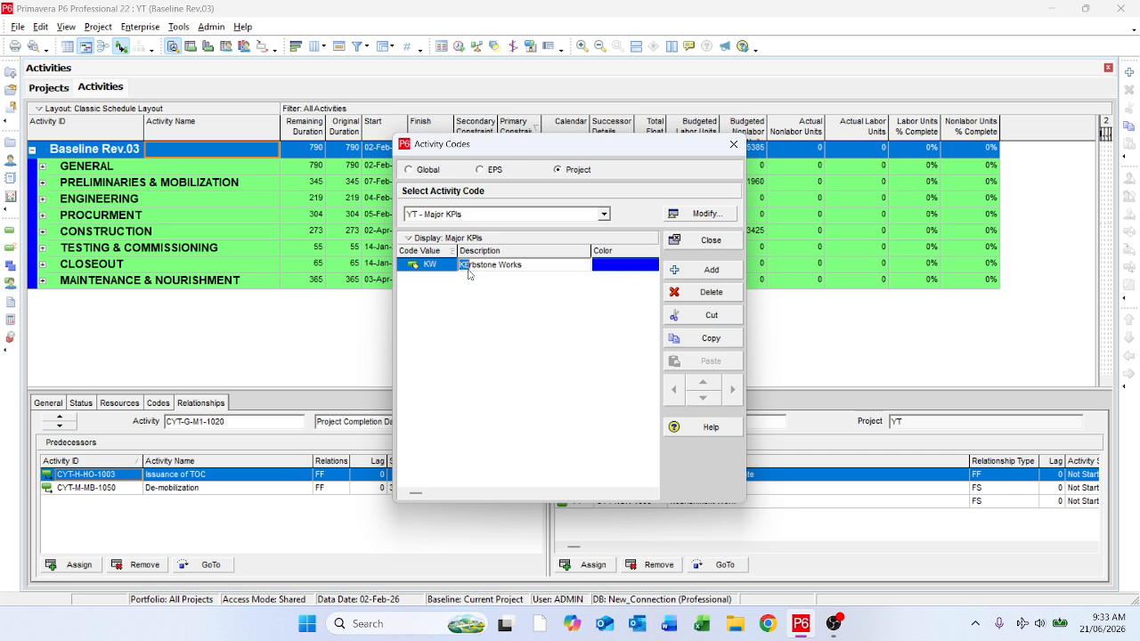
key(Right)
Step: Add a second Major KPIs code value, Asp, with the description "ASphlat Works"
click(712, 269)
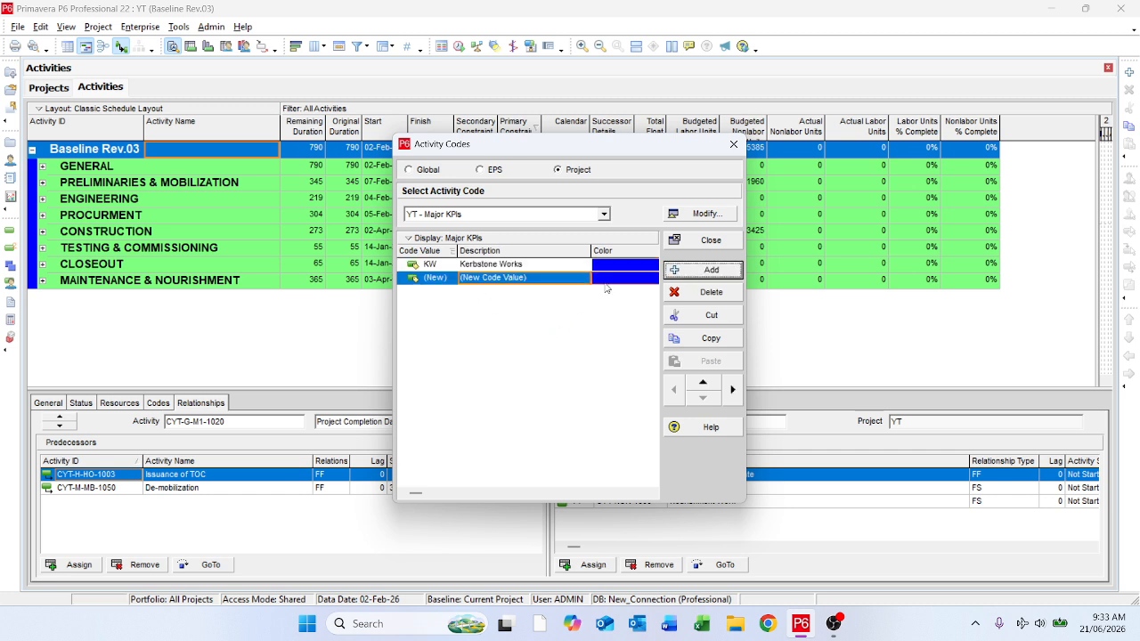
click(453, 279)
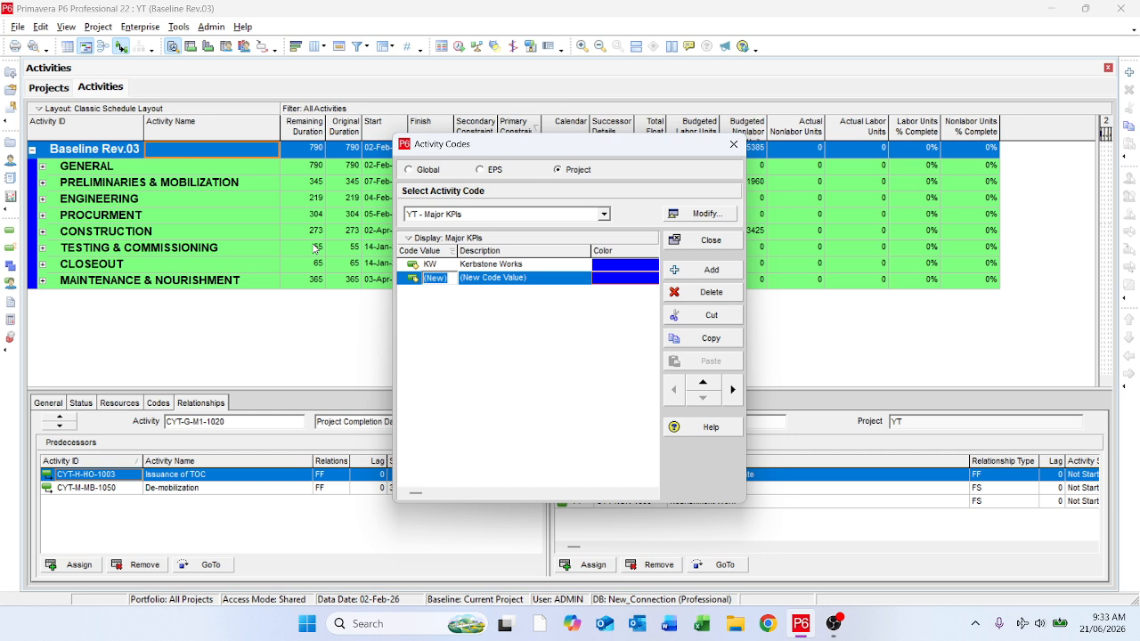
text(AS)
text(sp)
click(548, 279)
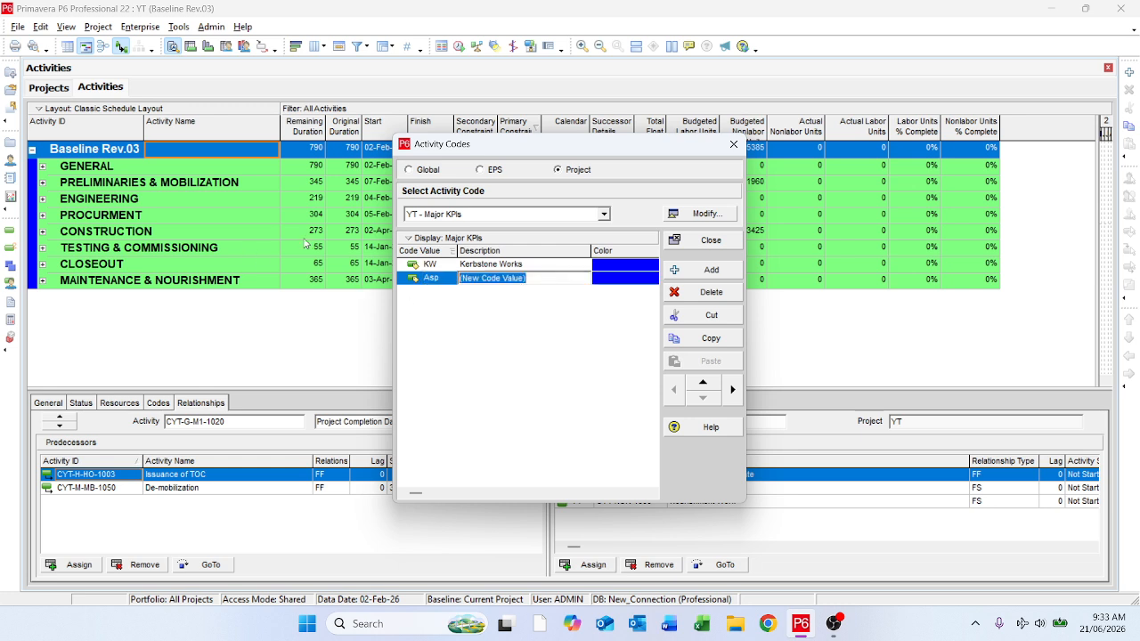
text(ASphlat Works)
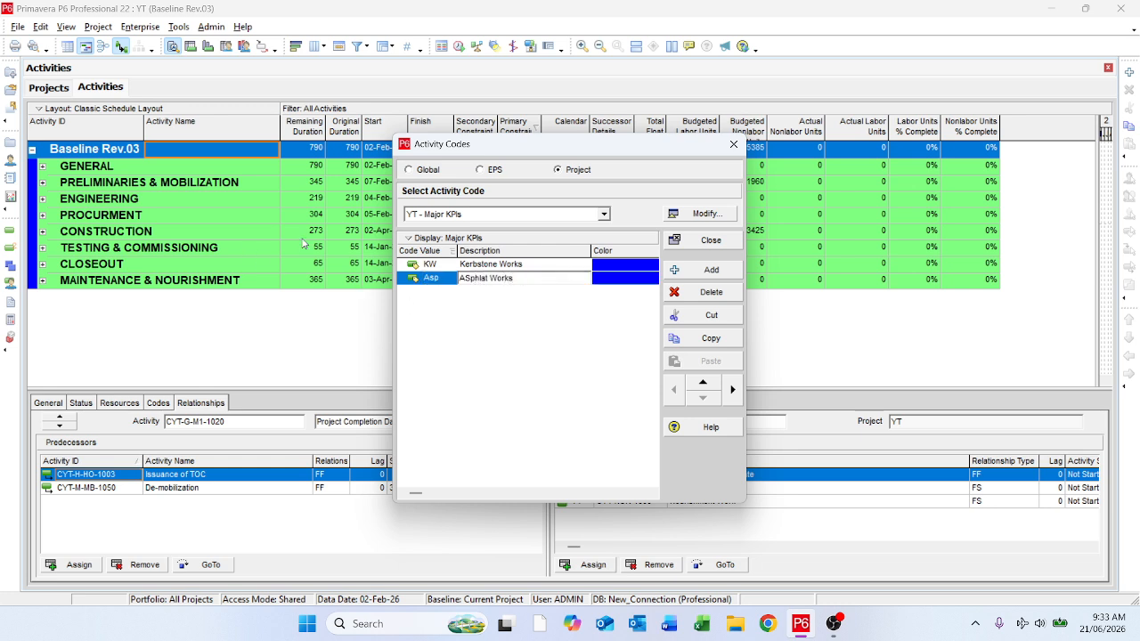
click(487, 340)
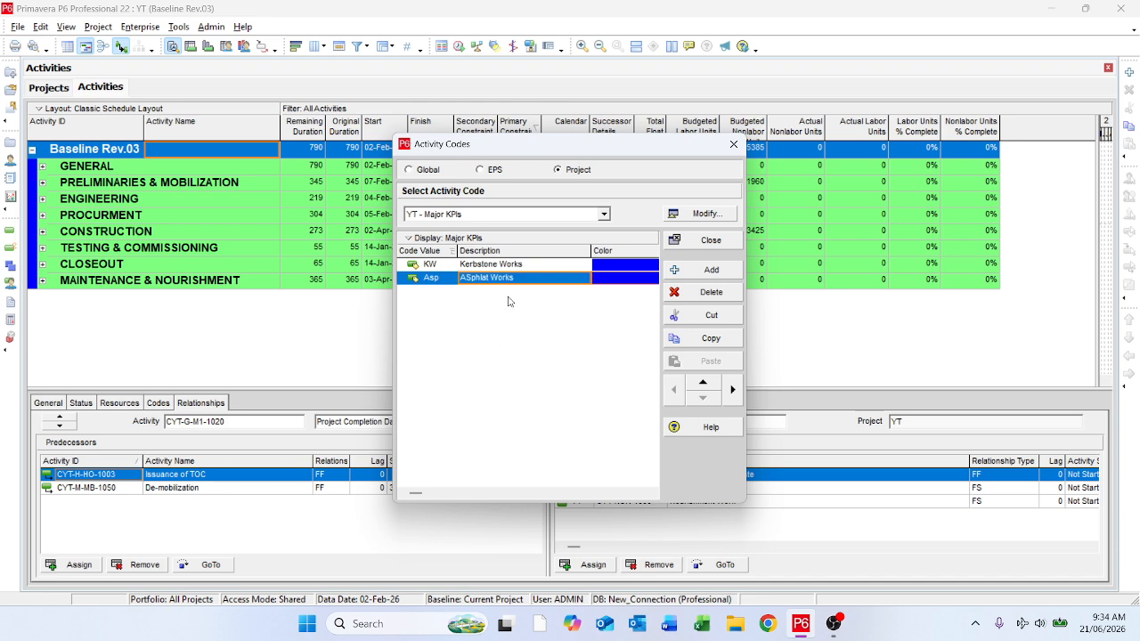
Step: Correct the Asp code value's description to "Asphlat Works" and close the activity codes
click(465, 279)
click(469, 279)
key(BackSpace)
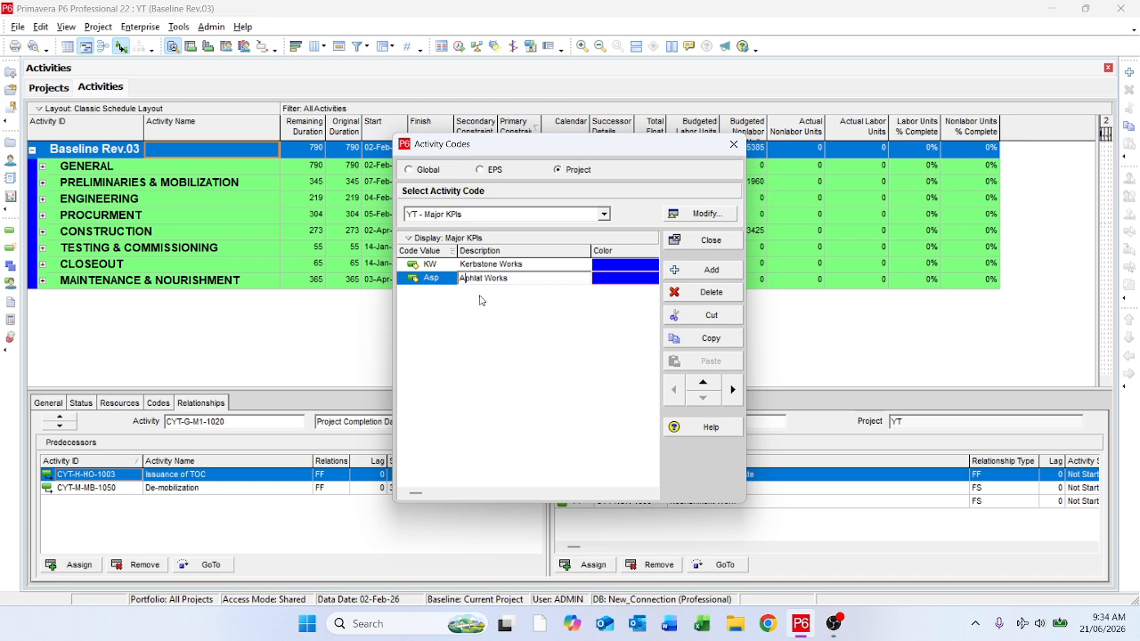
text(s)
click(482, 300)
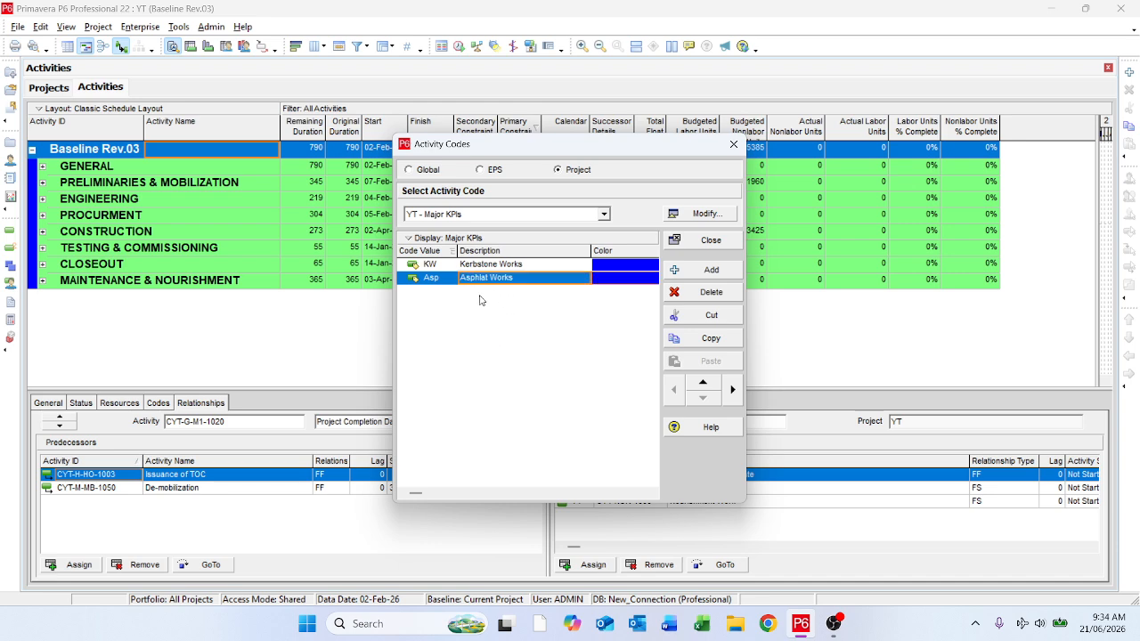
click(708, 240)
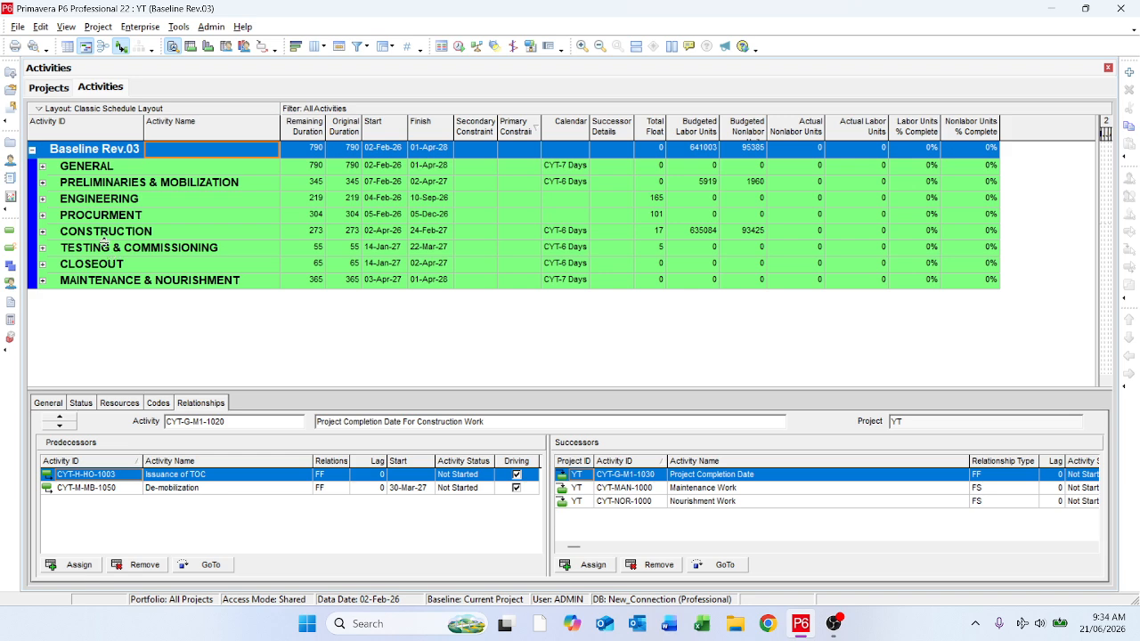
Step: Modify the global filter New so that it matches activities whose Activity Name contains asphalt
click(356, 46)
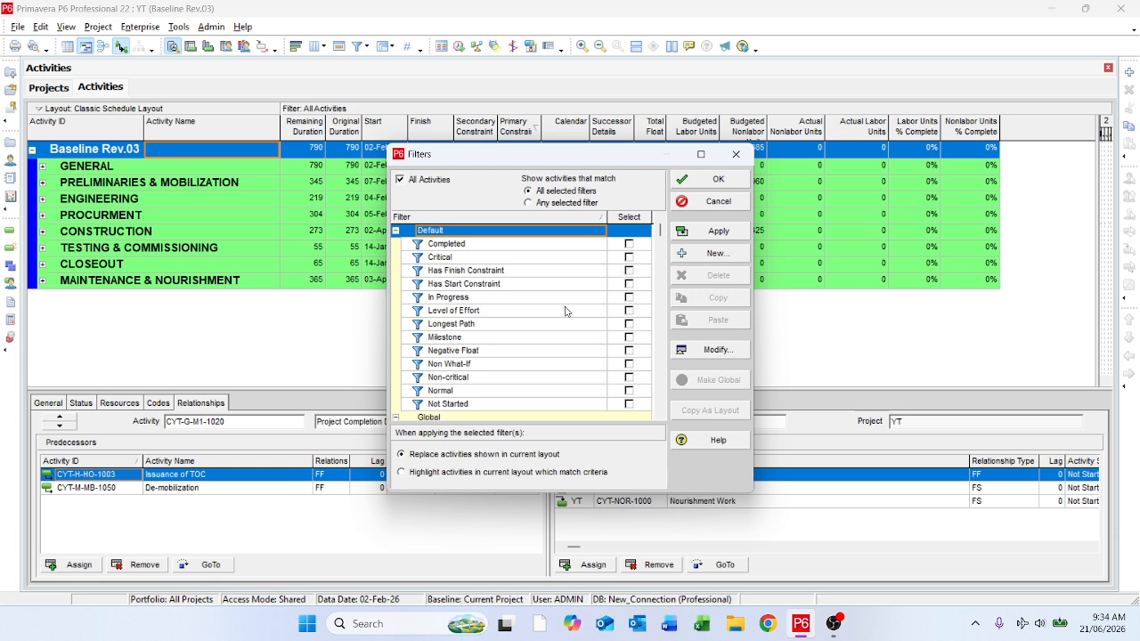
scroll(551, 338, down, 3)
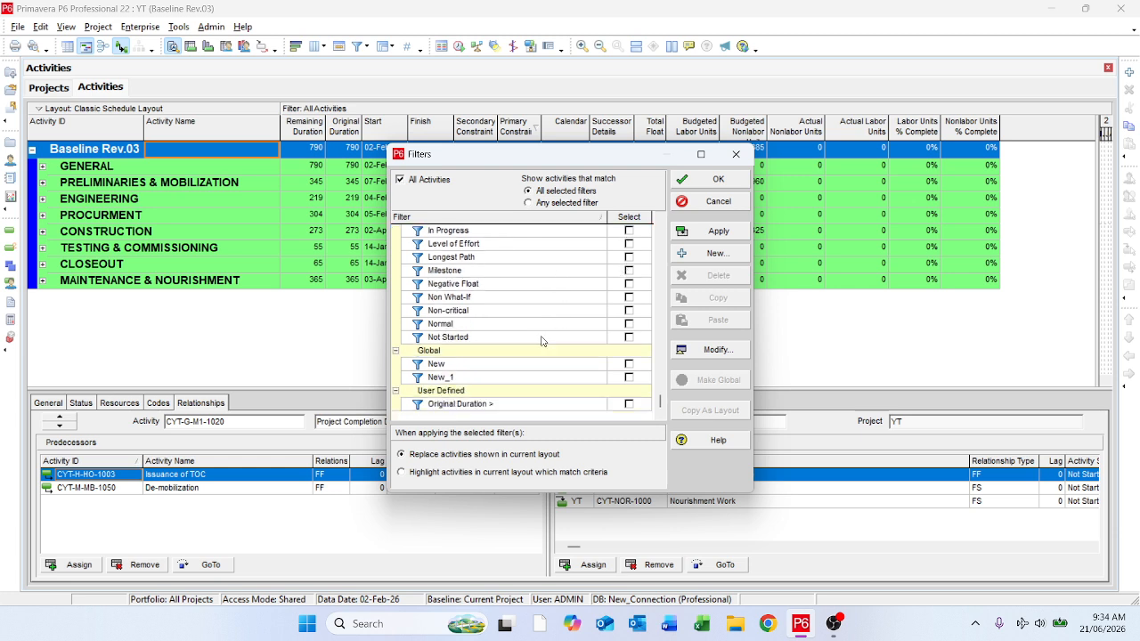
click(504, 365)
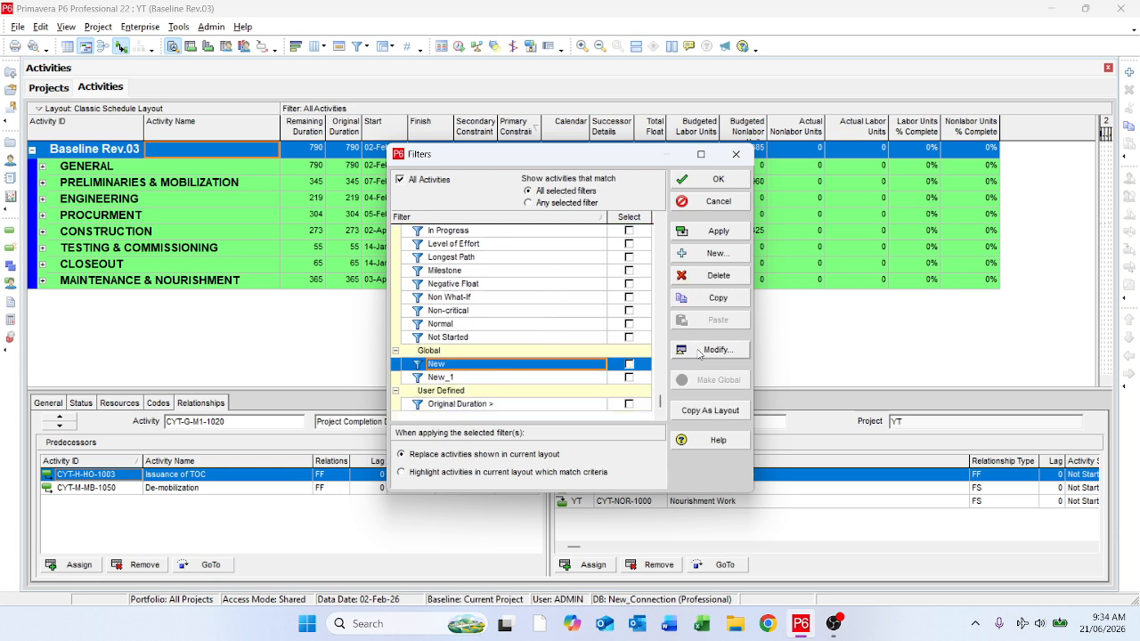
click(698, 352)
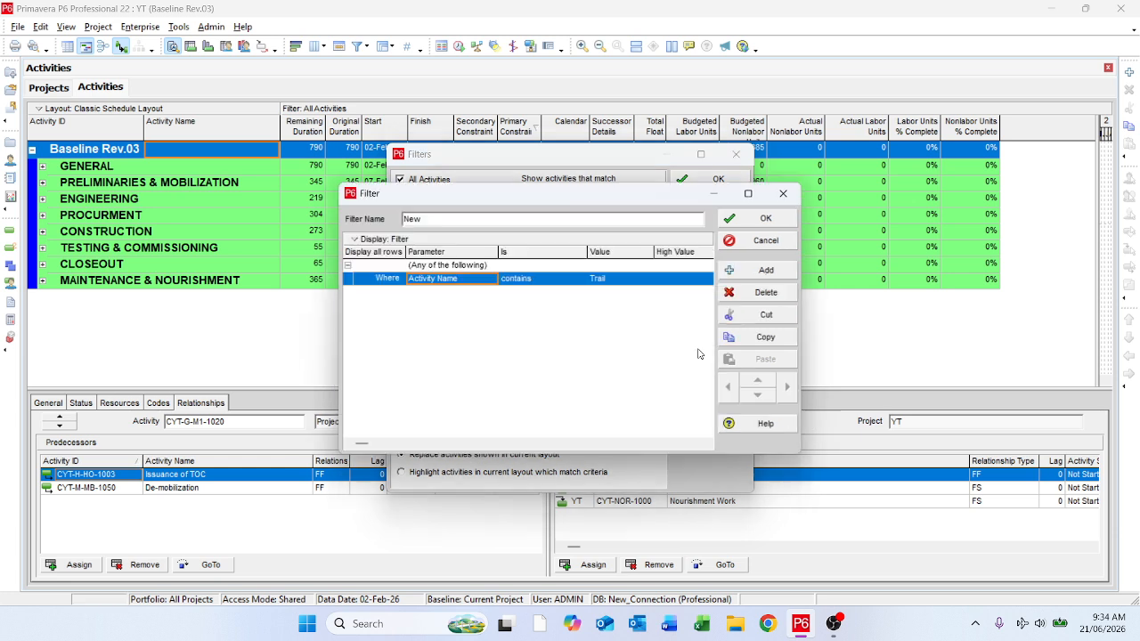
click(616, 281)
text(asp)
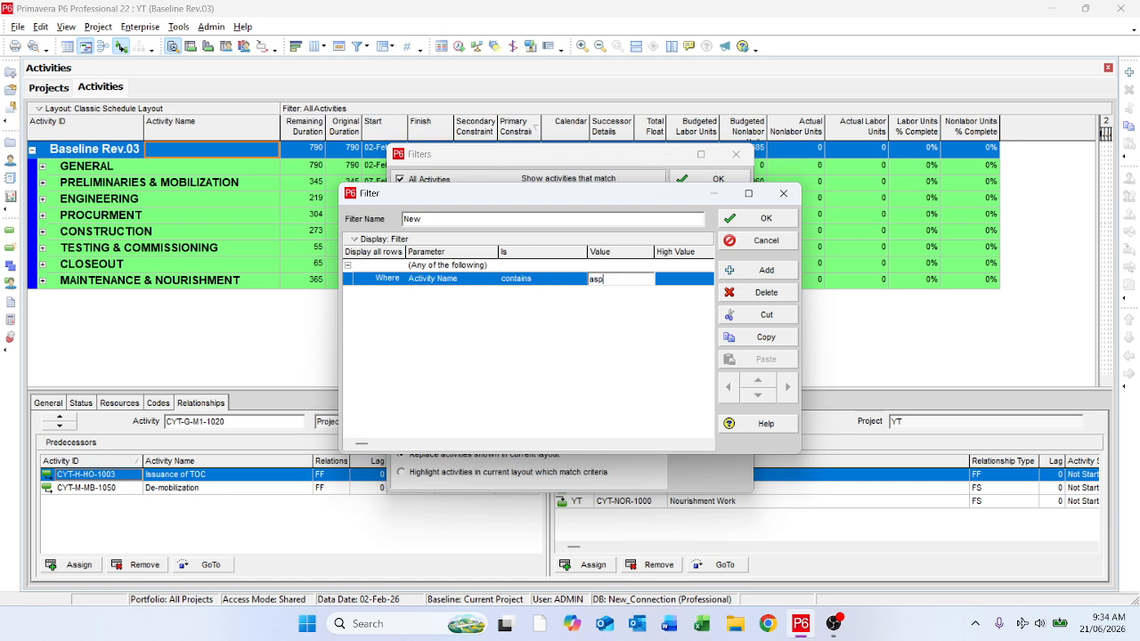
text(halt)
click(749, 223)
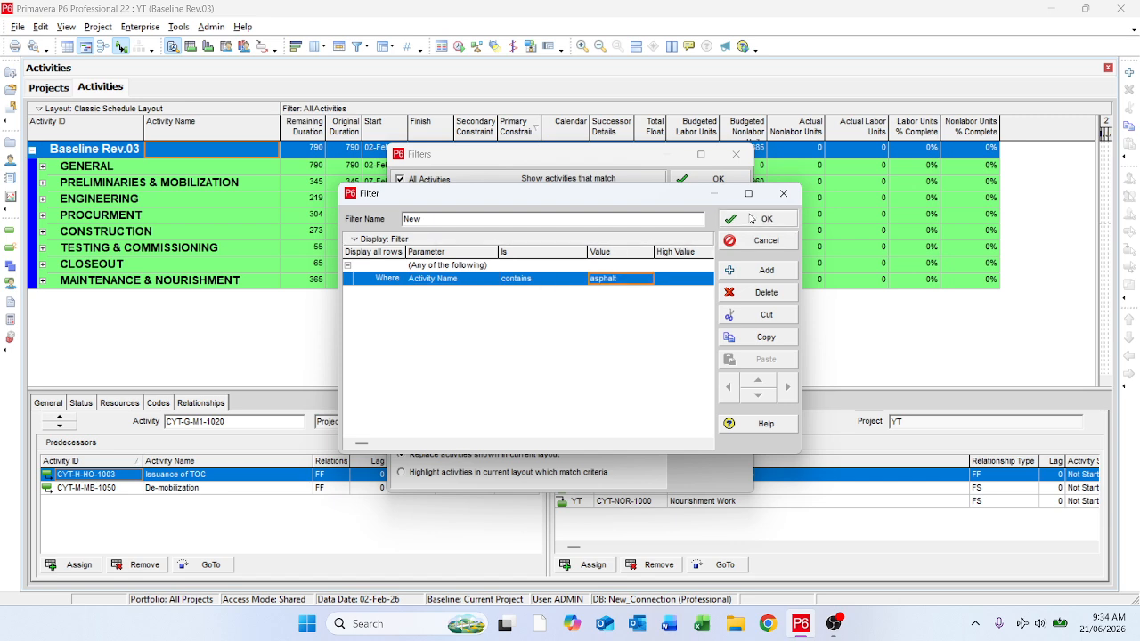
Step: Select the filter New and apply it to the activities in the current layout
click(631, 365)
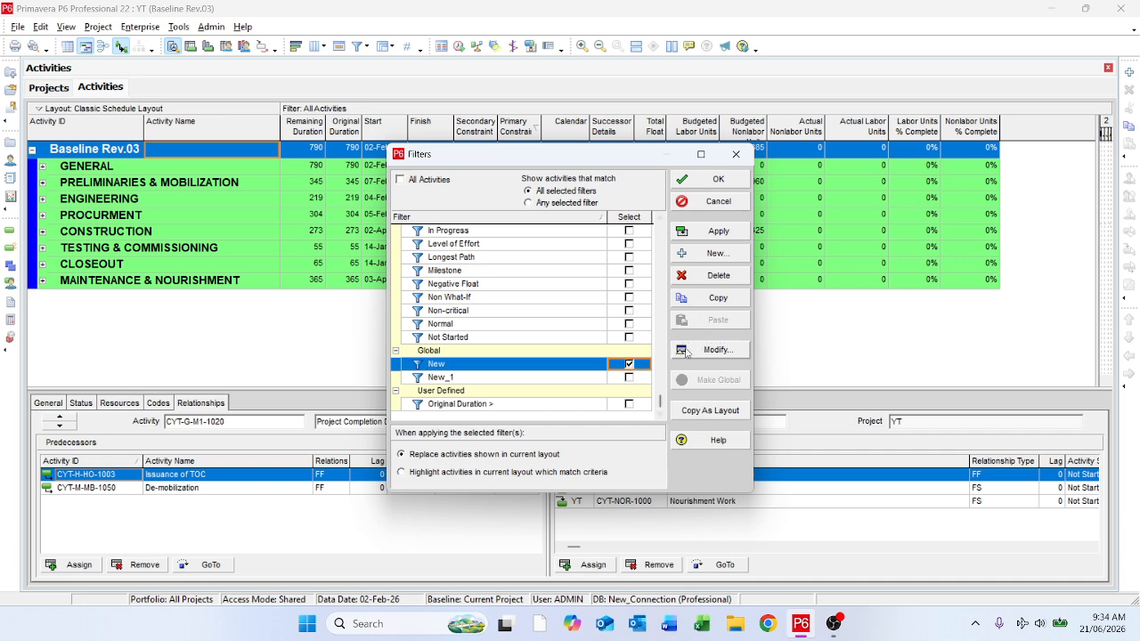
click(709, 352)
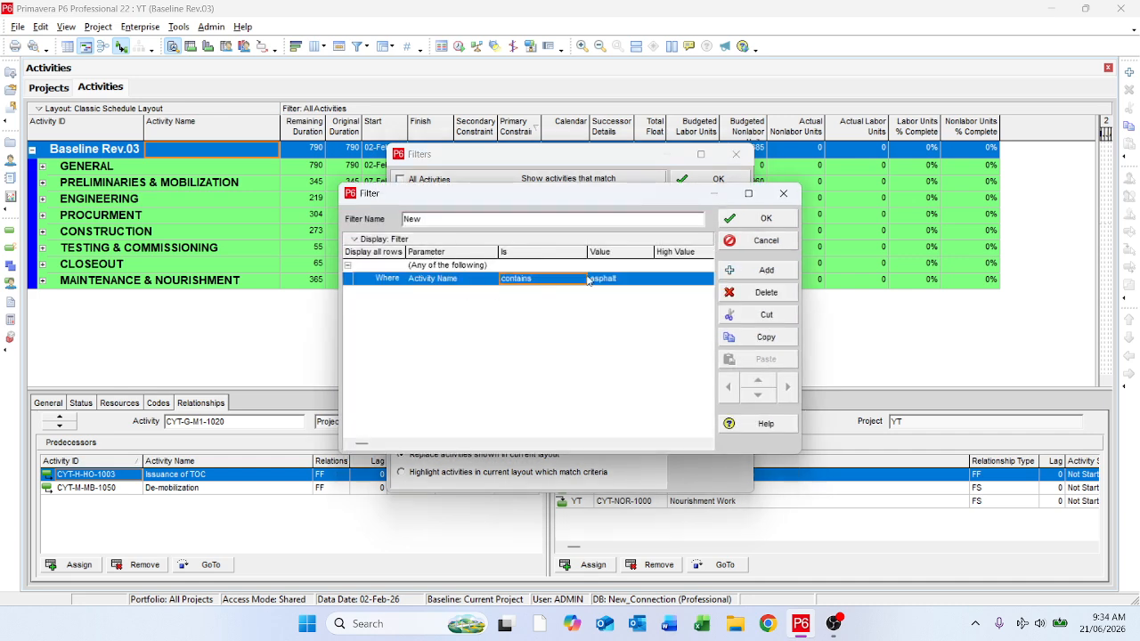
click(619, 265)
click(759, 219)
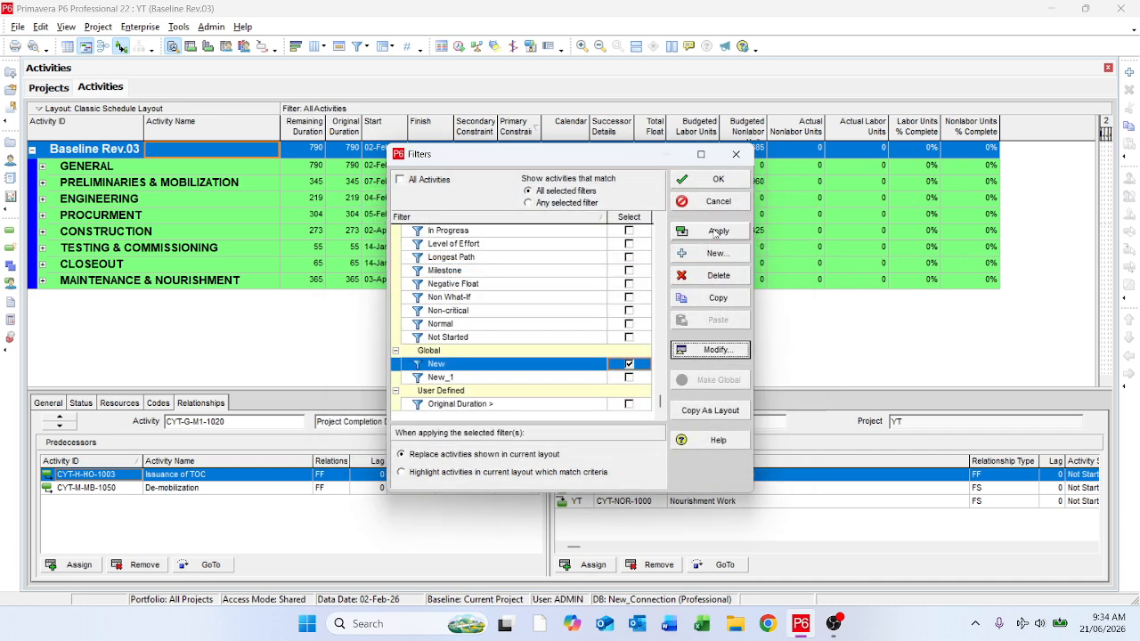
click(710, 230)
click(700, 185)
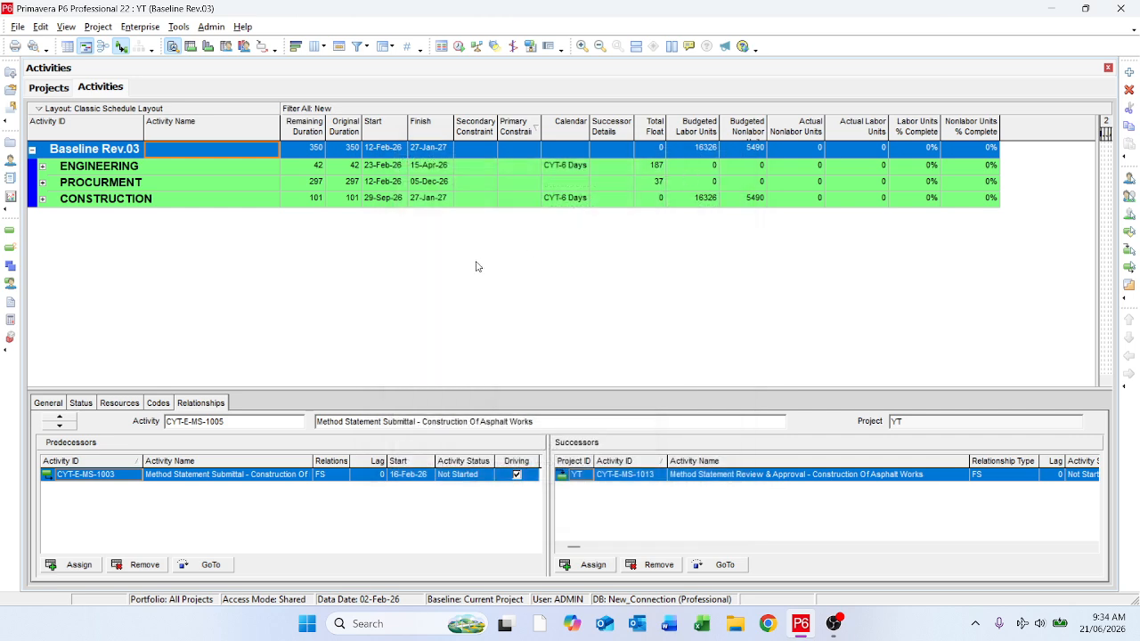
Step: Expand all bands and remove the WBS grouping so the filtered activities are listed flat
right_click(393, 269)
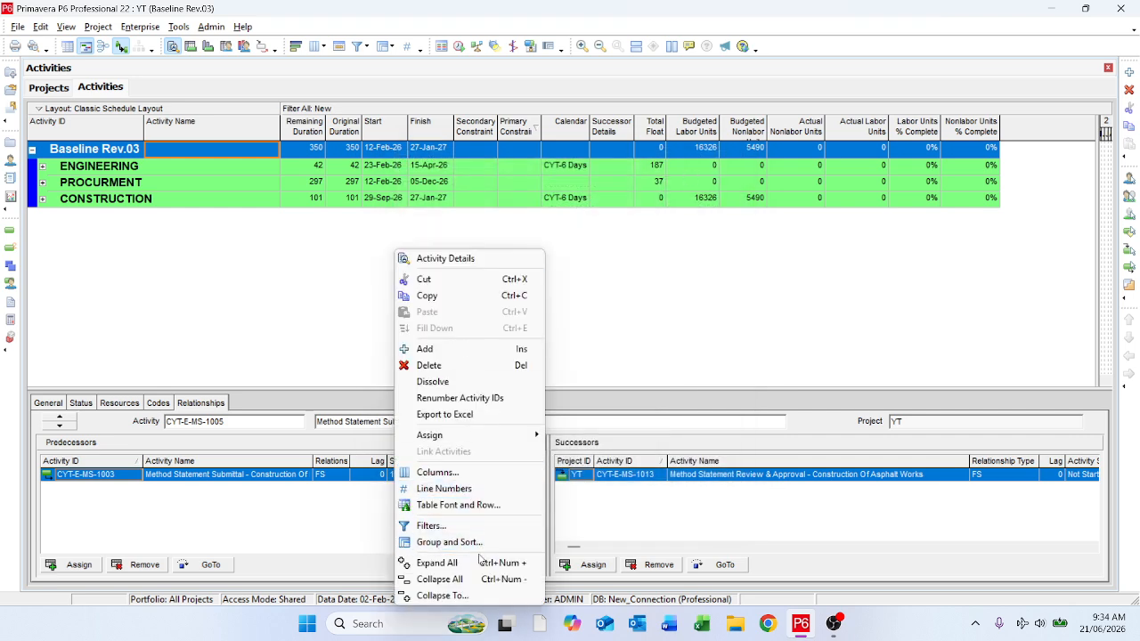
click(474, 566)
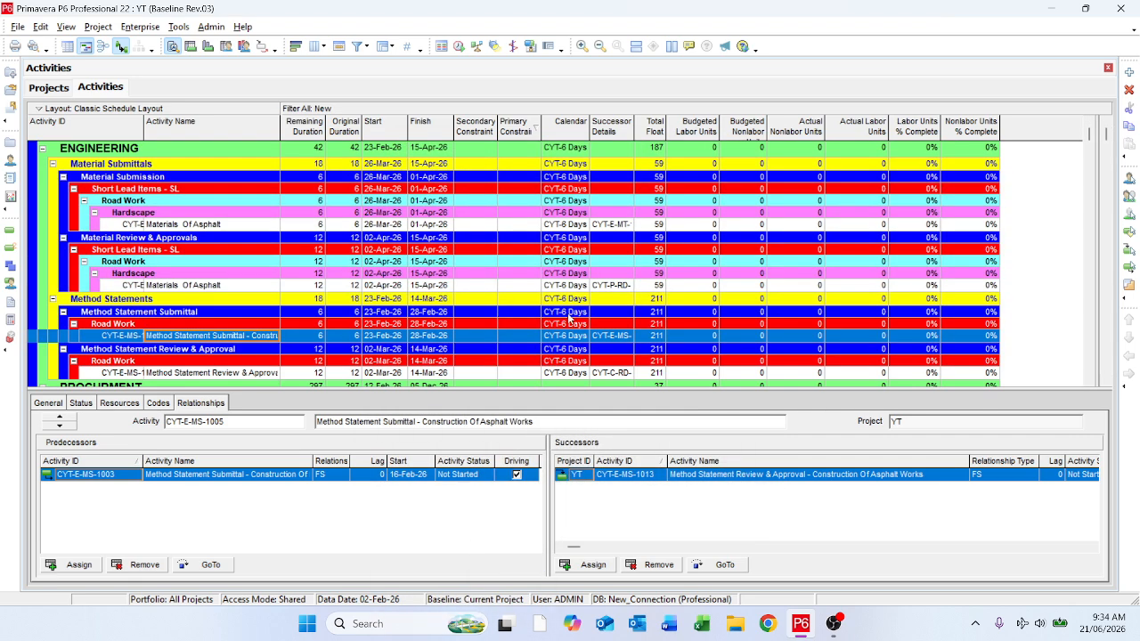
right_click(569, 315)
click(639, 543)
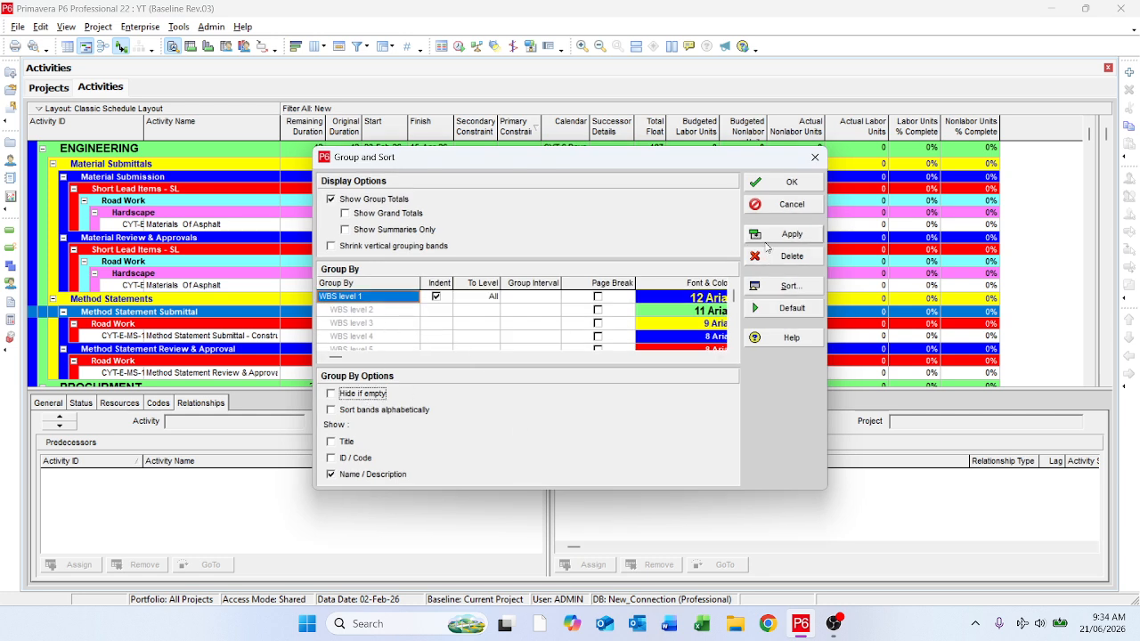
click(386, 299)
click(387, 303)
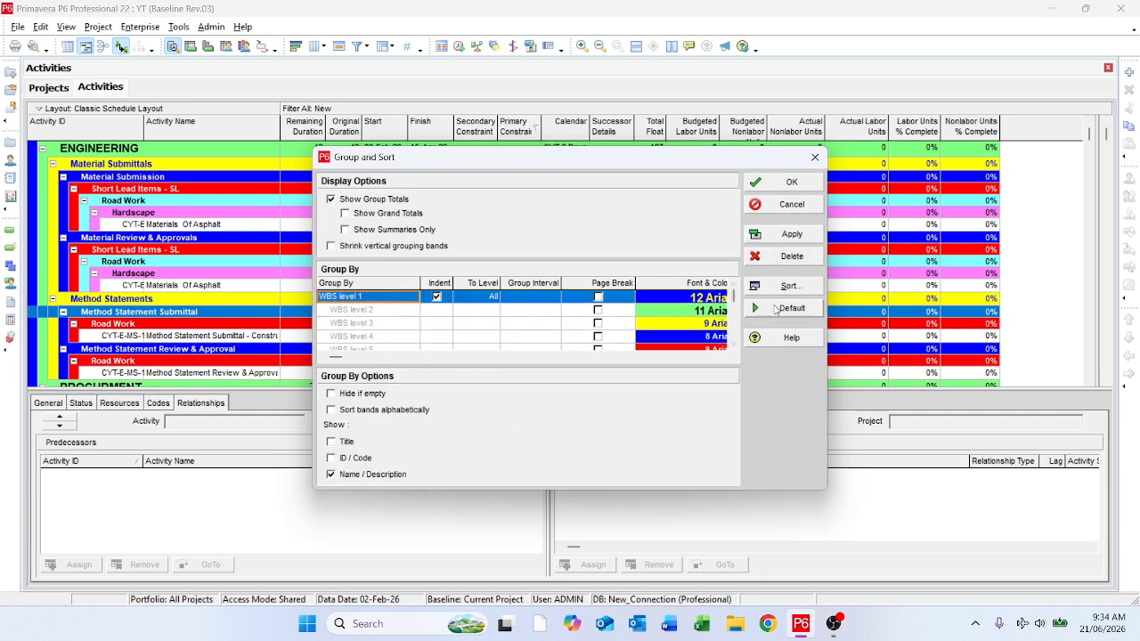
click(782, 257)
click(768, 234)
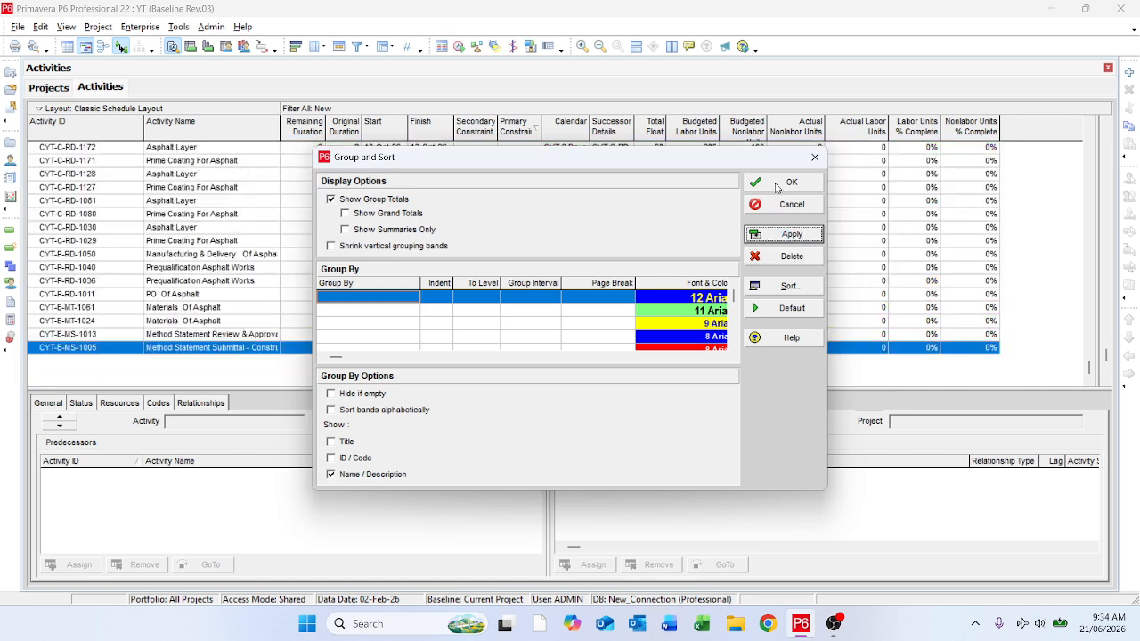
click(791, 182)
Step: Widen the Activity Name column and narrow the Activity ID column of the activity table
scroll(906, 232, up, 4)
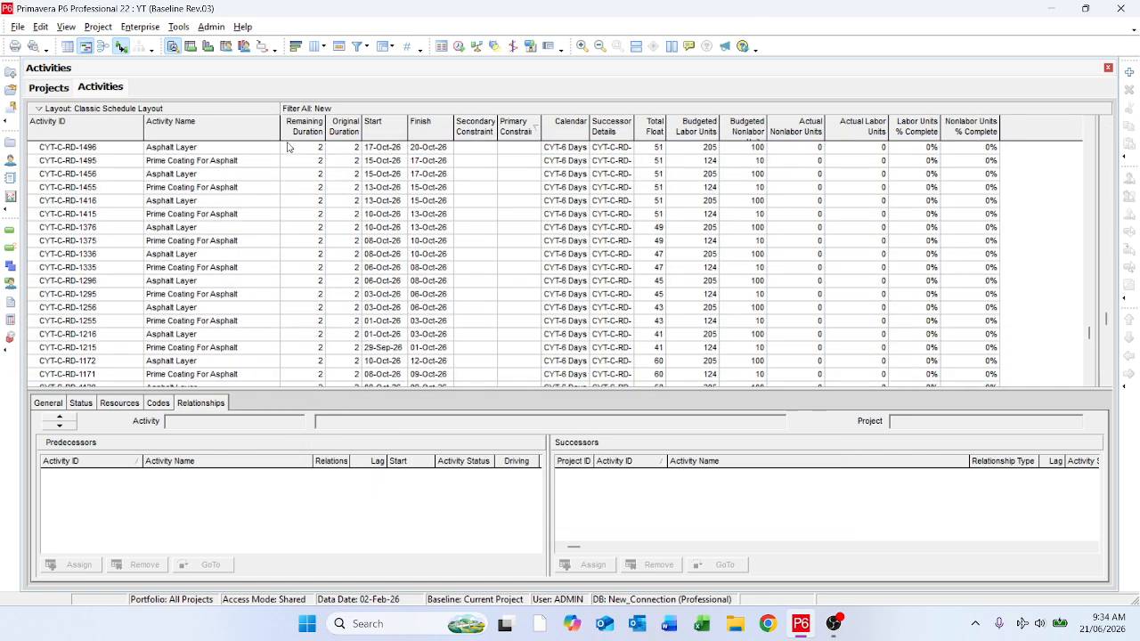
drag(280, 126, 279, 126)
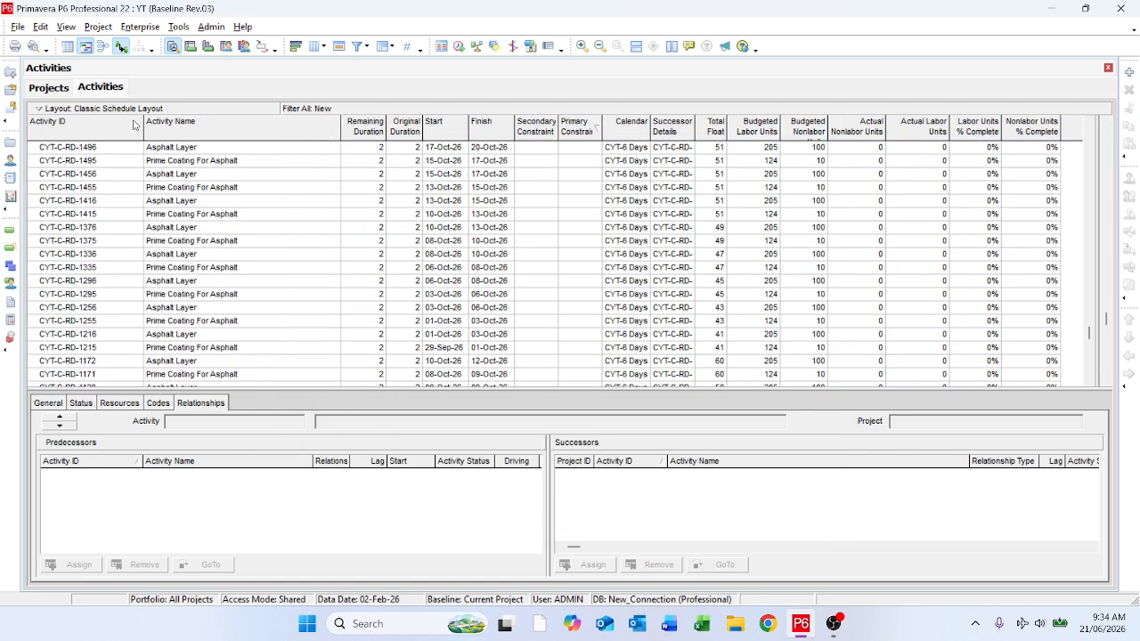
drag(143, 127, 113, 126)
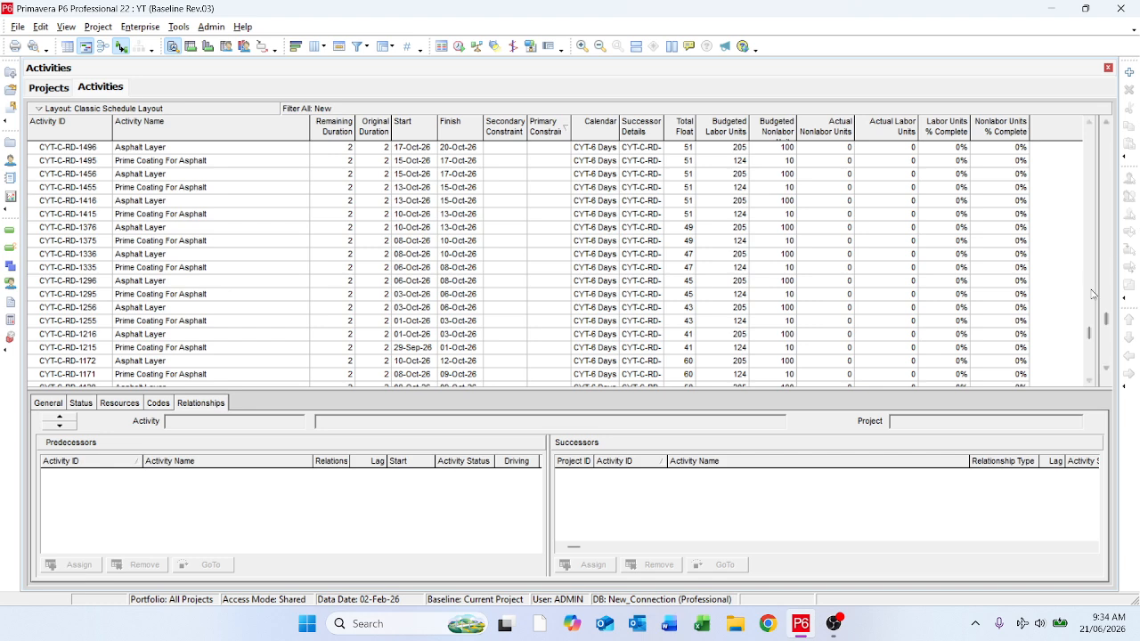
drag(1087, 335, 1073, 132)
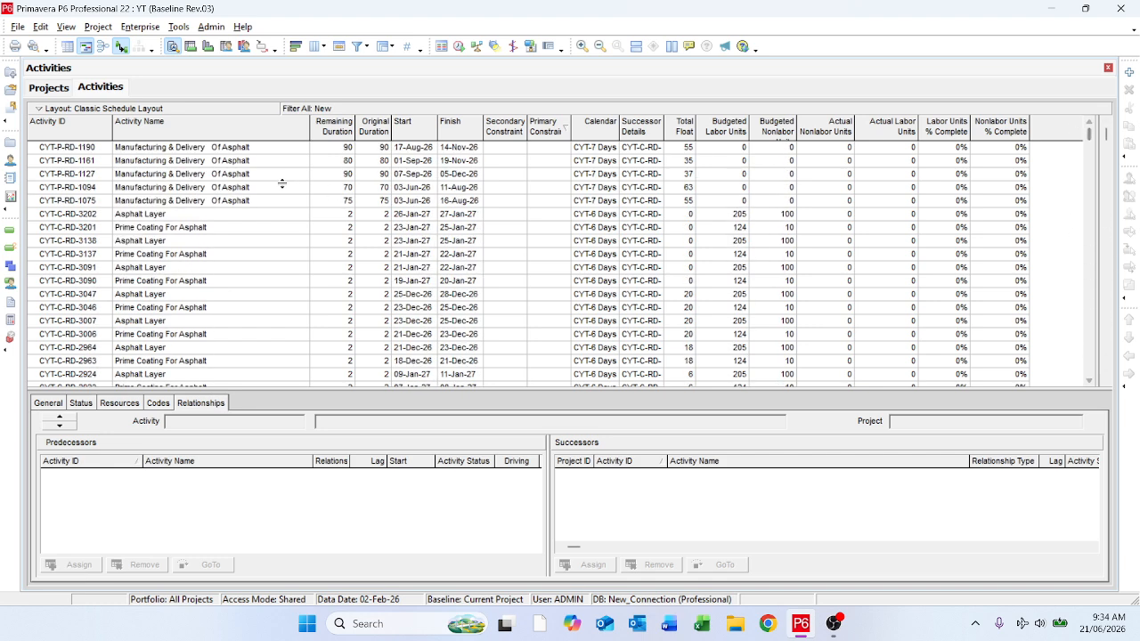
Step: Open the project-level code assignment for Asphalt Layer activity CYT-C-RD-3202 and choose the Asp value under Major KPIs
click(184, 151)
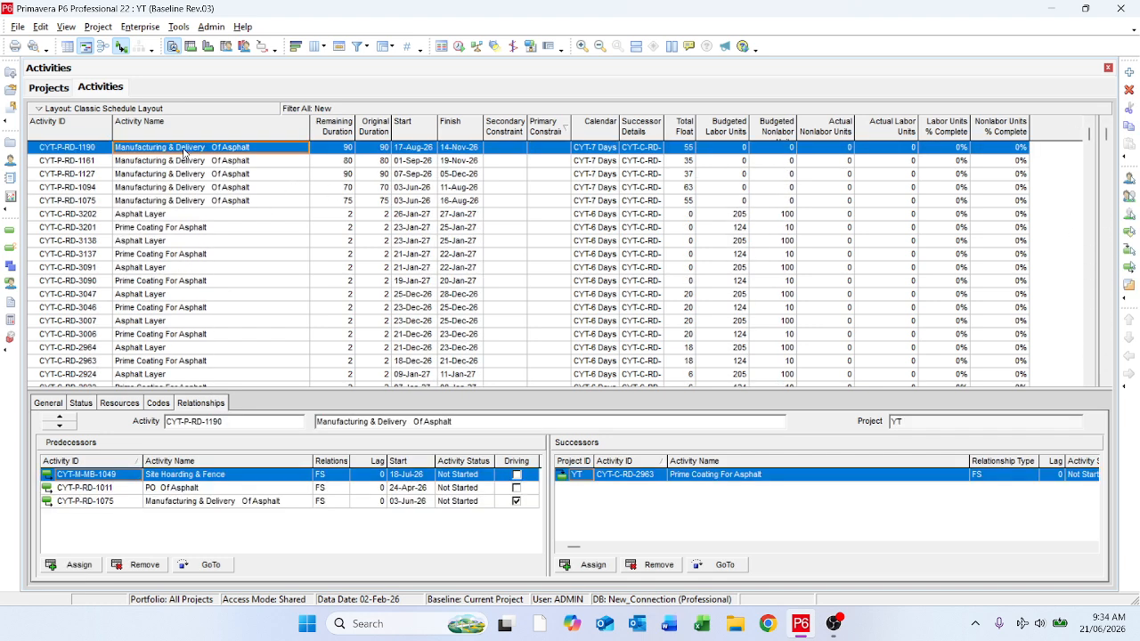
click(179, 215)
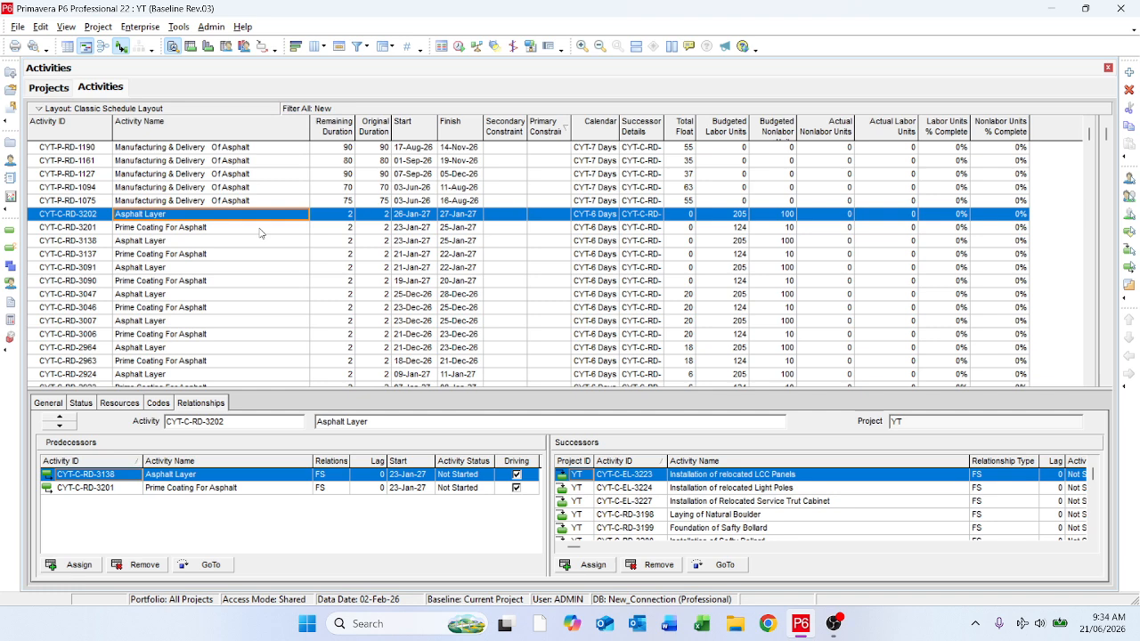
scroll(260, 233, down, 2)
scroll(260, 234, up, 2)
click(165, 404)
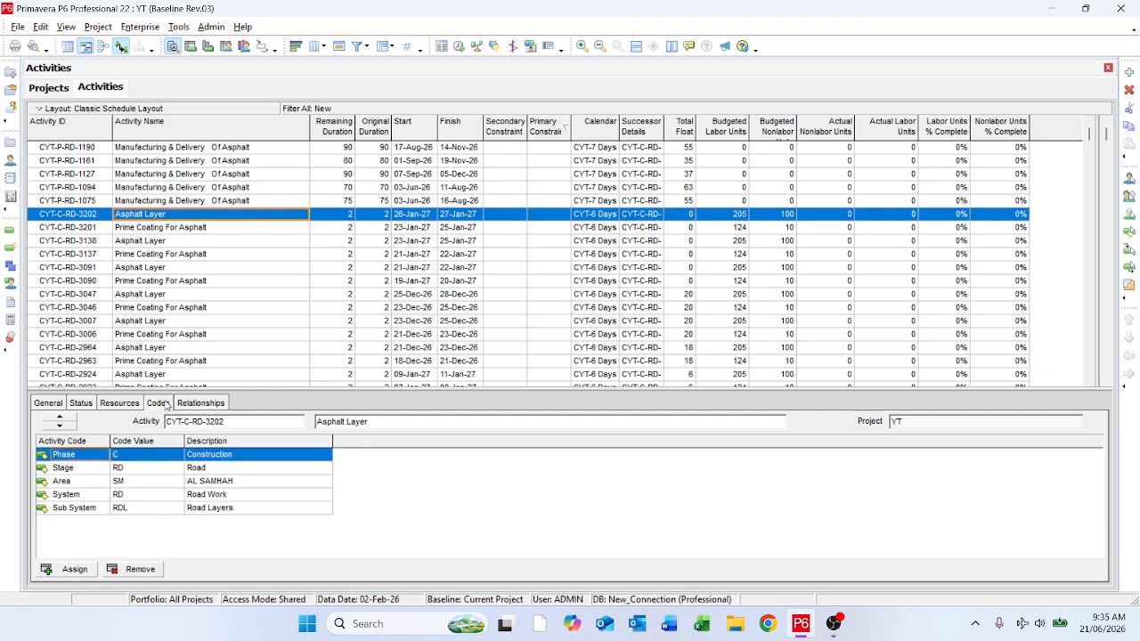
click(71, 571)
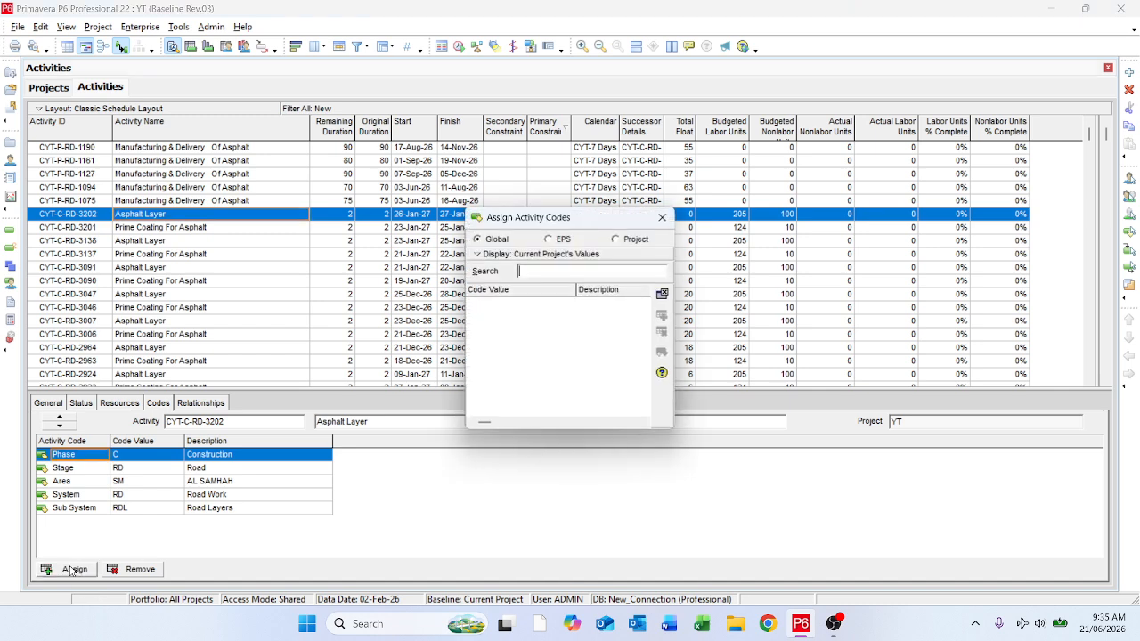
click(617, 238)
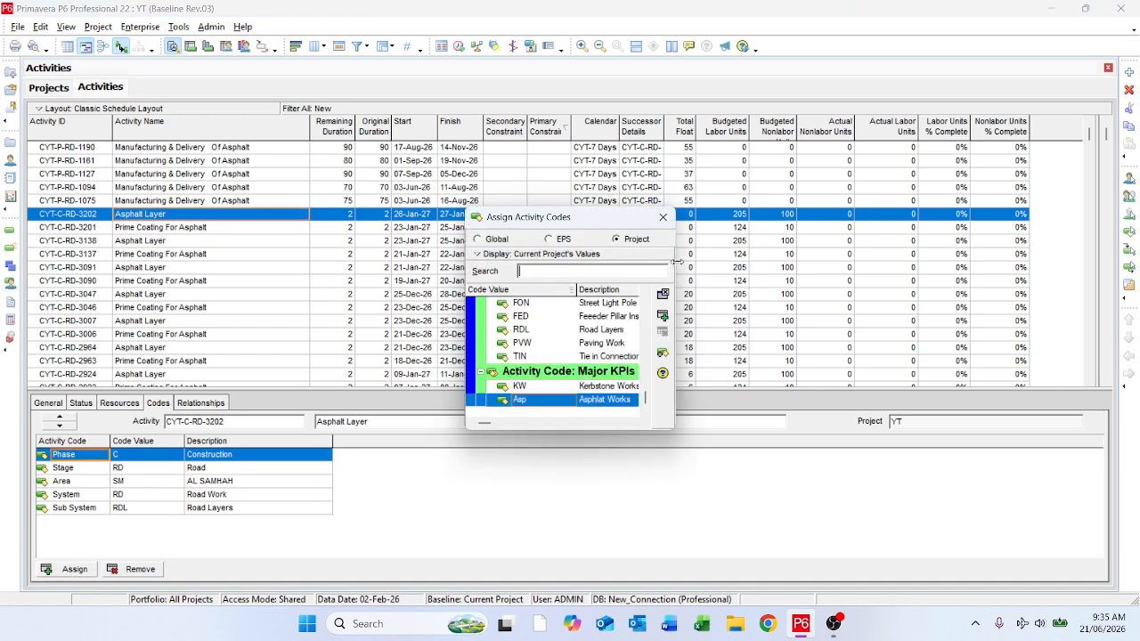
drag(677, 261, 932, 261)
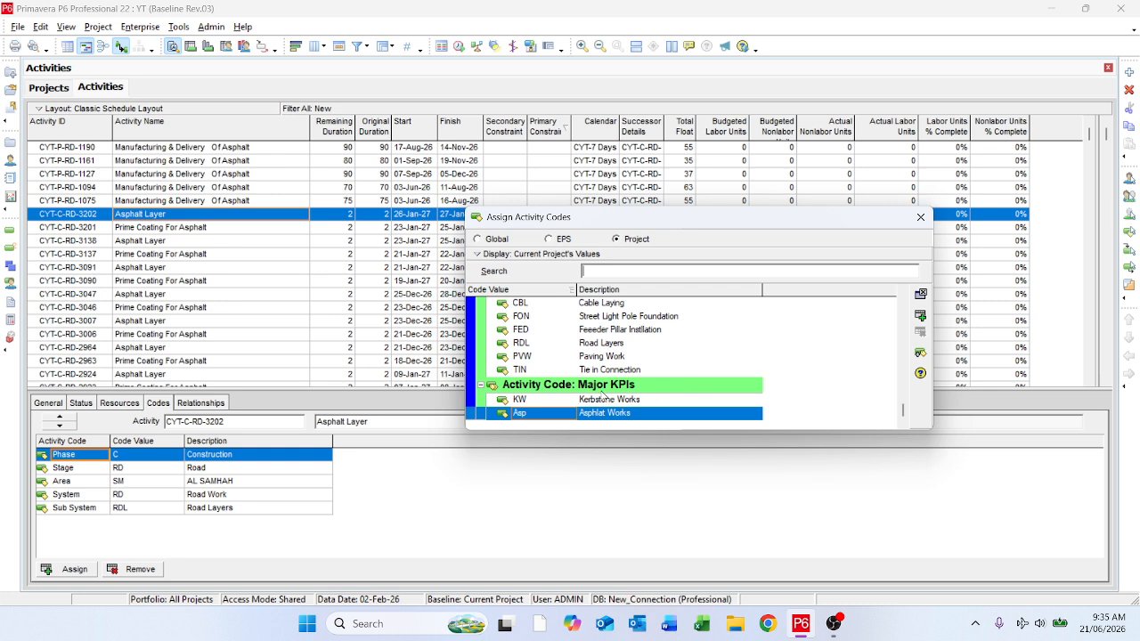
click(603, 389)
click(602, 414)
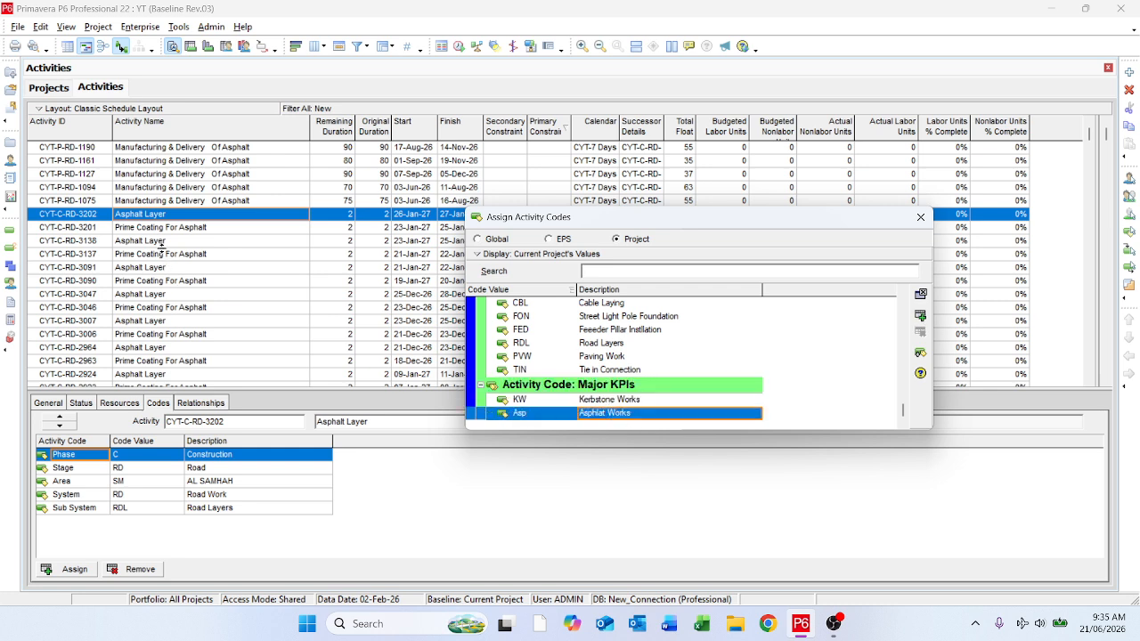
Step: Assign the Asp code value to all activities from CYT-C-RD-3202 through CYT-C-RD-1029, and check the codes of CYT-C-RD-3137
click(134, 228)
click(138, 218)
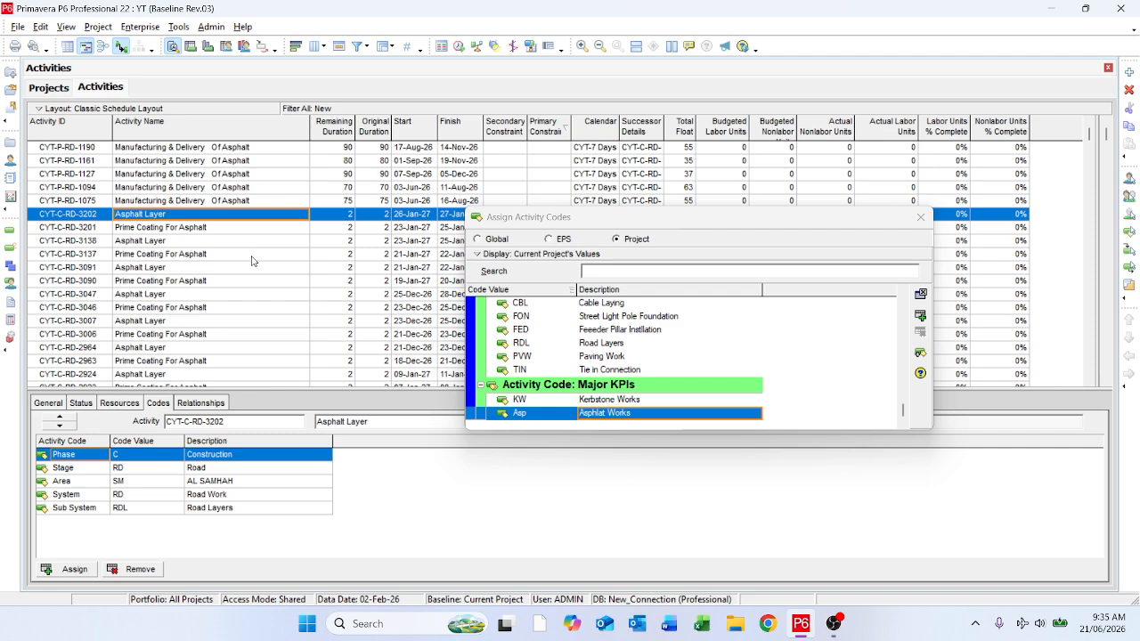
scroll(251, 260, down, 10)
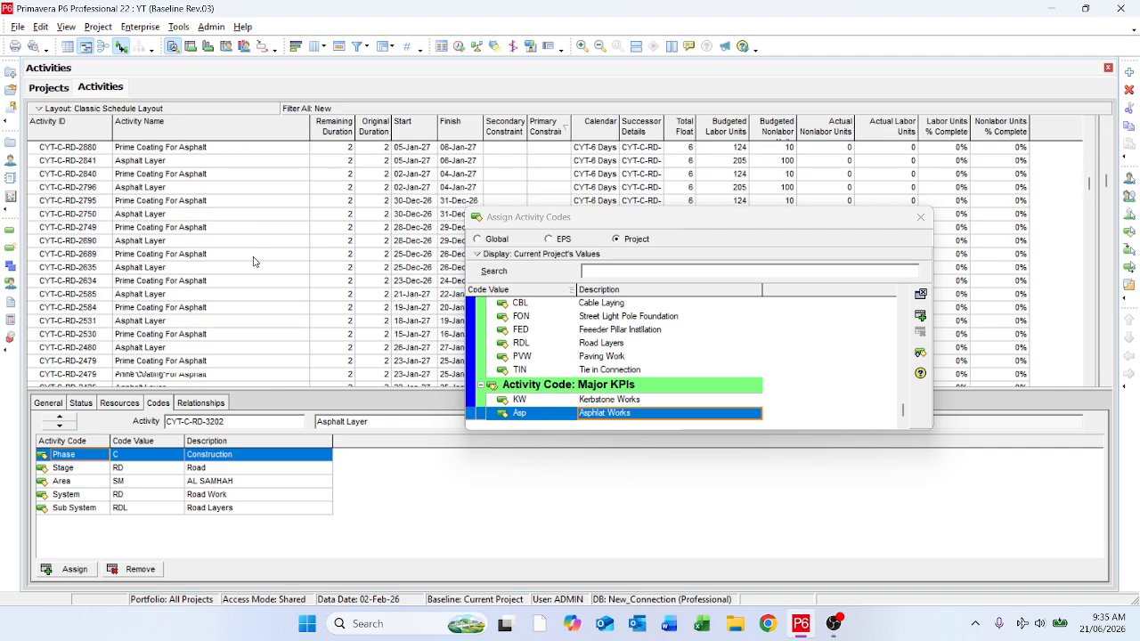
scroll(254, 248, down, 15)
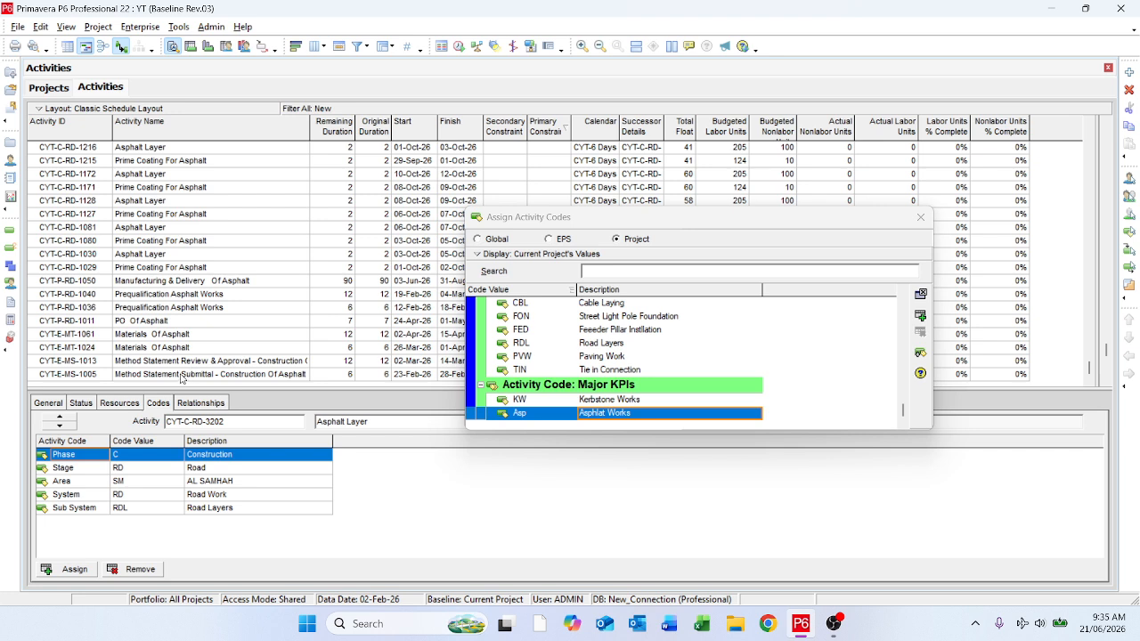
shift+click(146, 268)
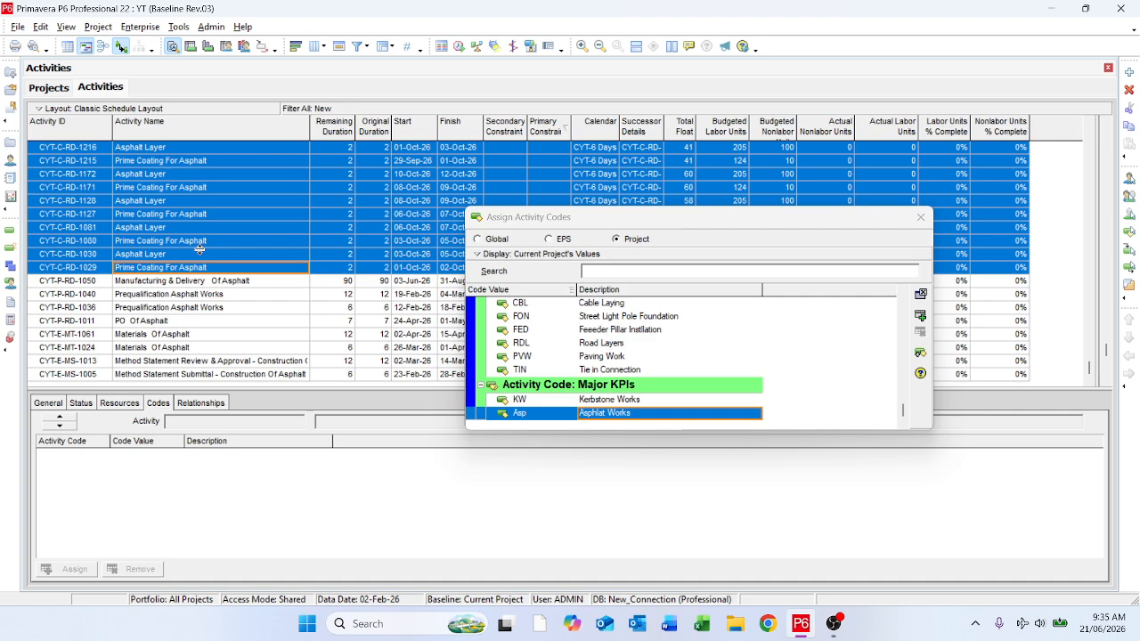
scroll(199, 250, up, 14)
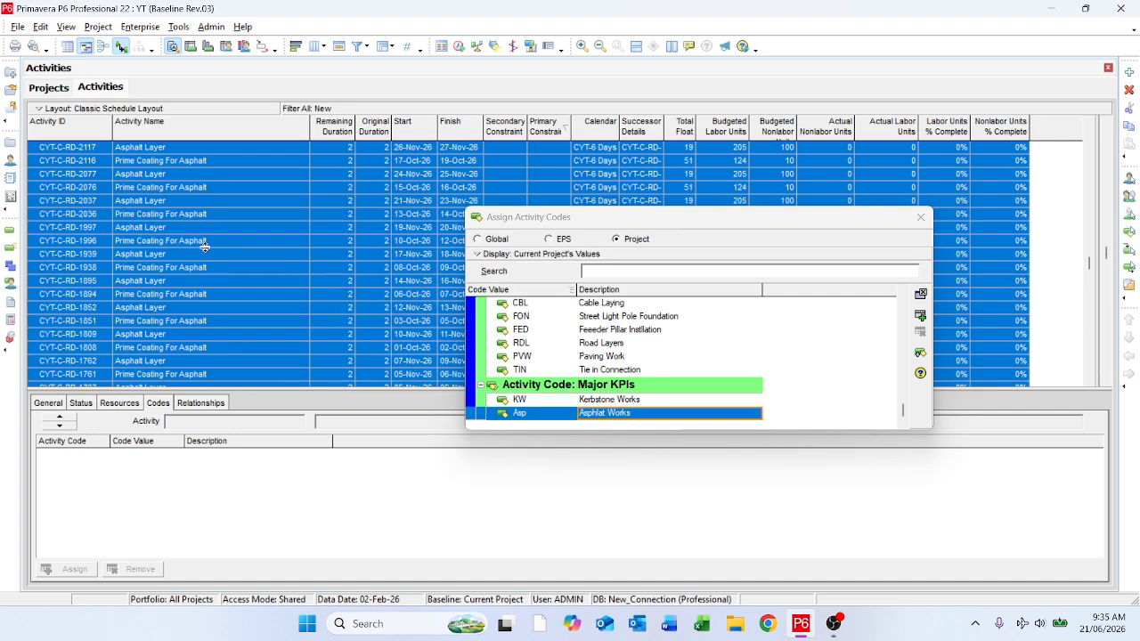
scroll(205, 246, up, 15)
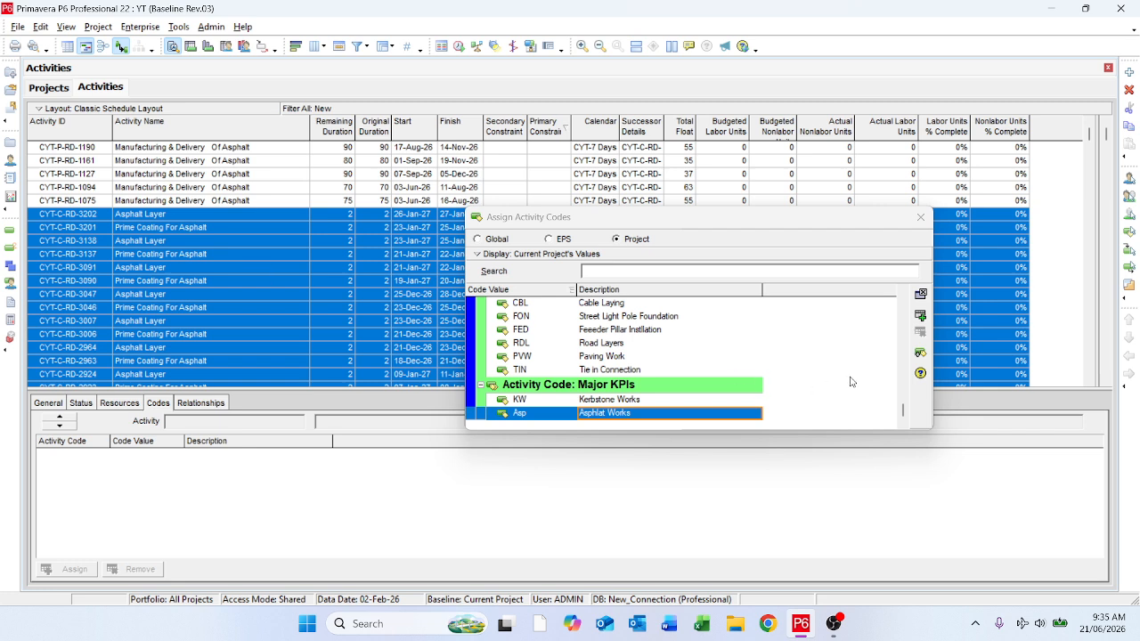
click(921, 317)
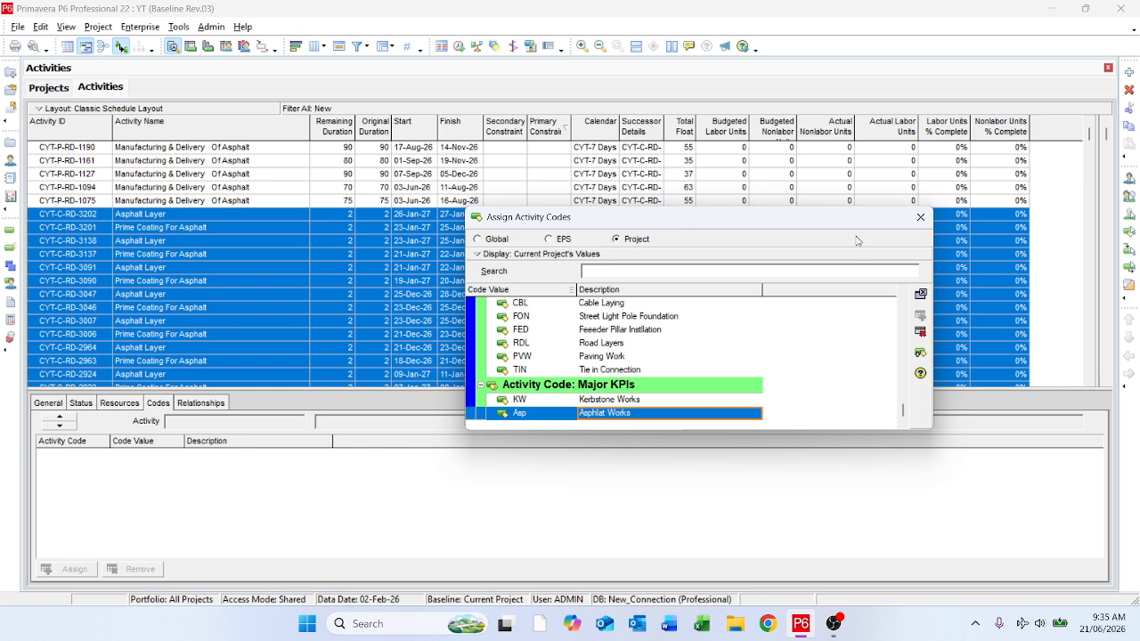
click(920, 218)
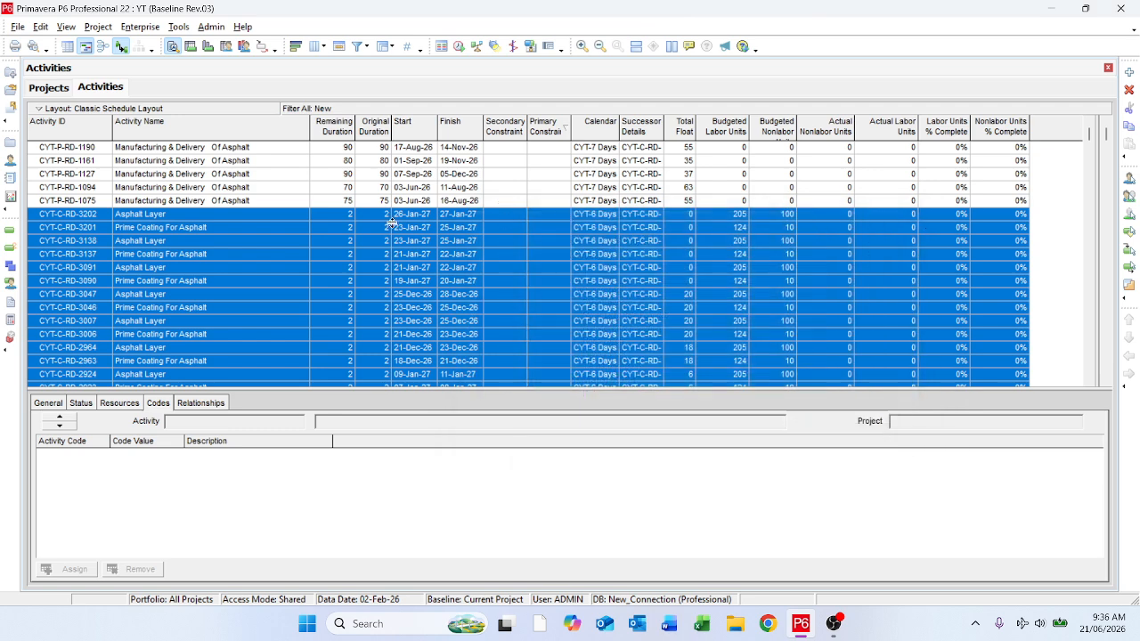
click(170, 255)
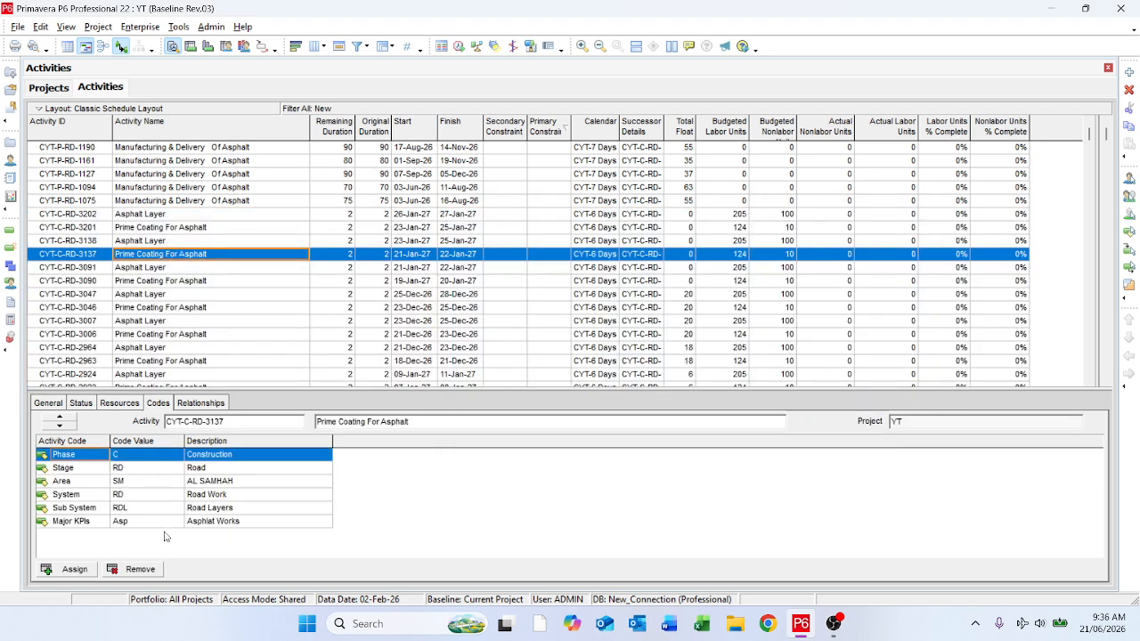
Step: Spot-check the Major KPIs code on sample Prime Coating For Asphalt activities down the list, including CYT-C-RD-2880, CYT-C-RD-2530, CYT-C-RD-2203 and CYT-C-RD-1938
click(138, 522)
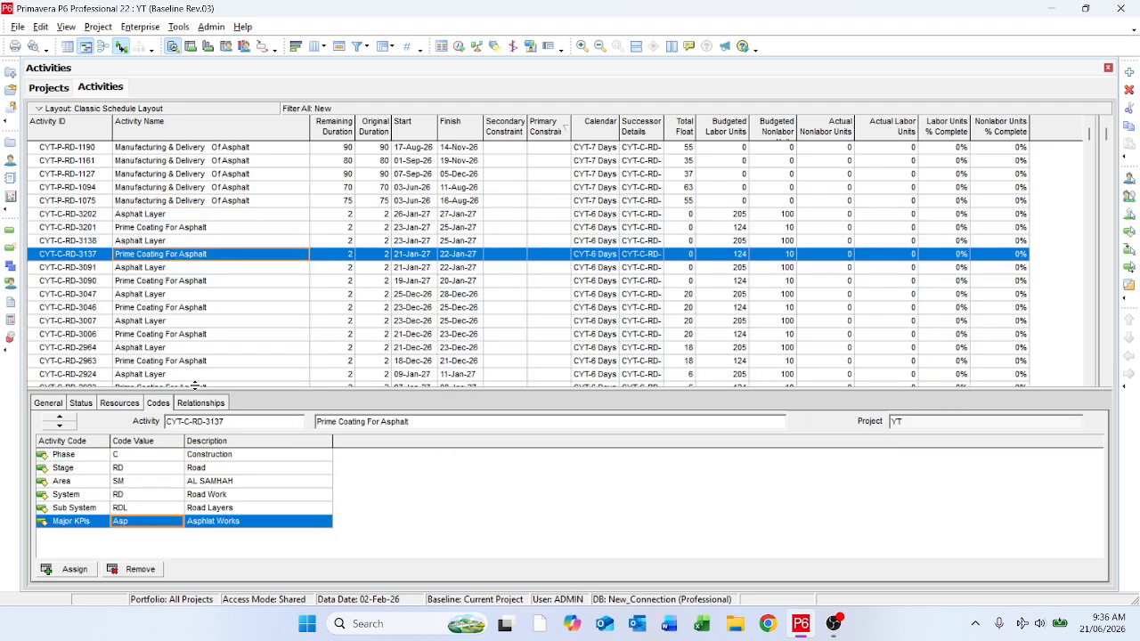
scroll(189, 355, down, 2)
click(189, 348)
scroll(187, 338, down, 6)
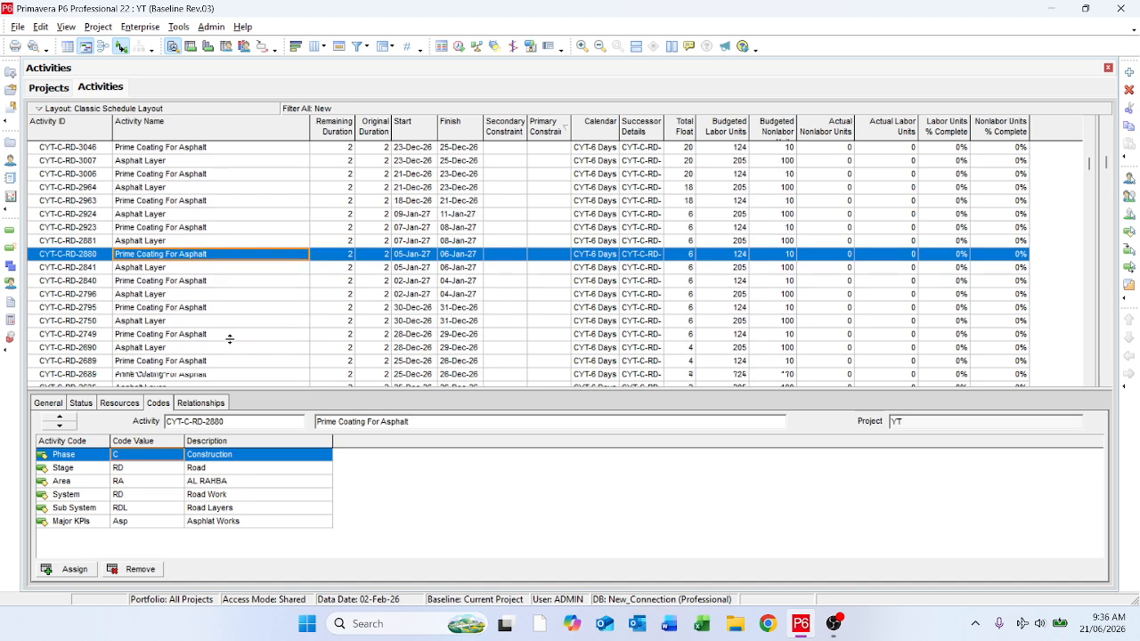
click(176, 308)
scroll(195, 309, down, 5)
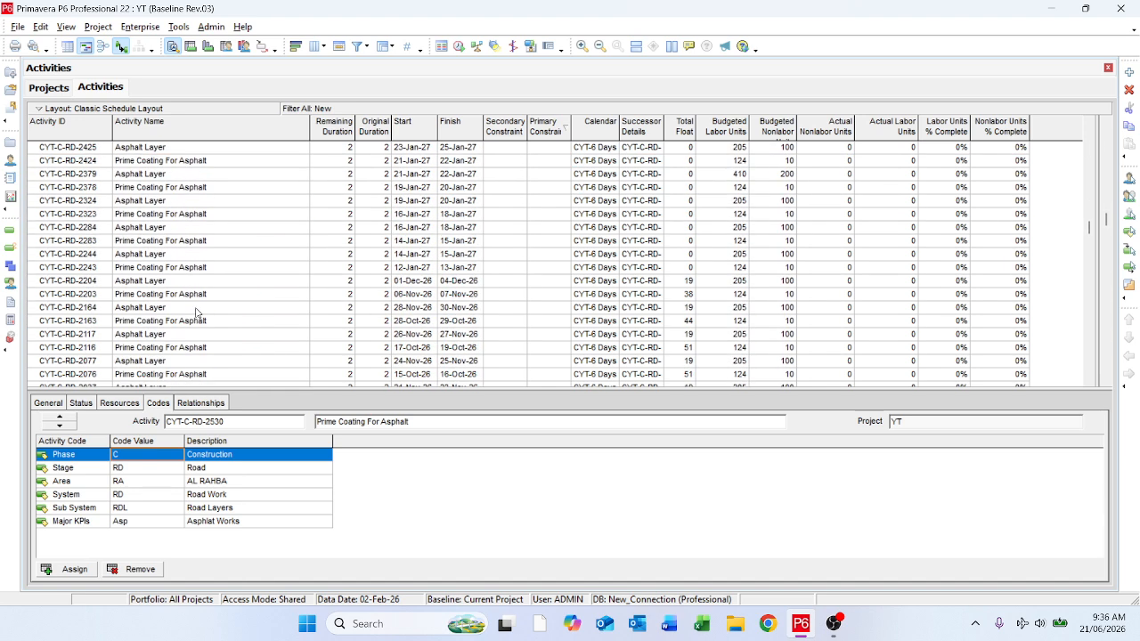
click(197, 304)
click(197, 303)
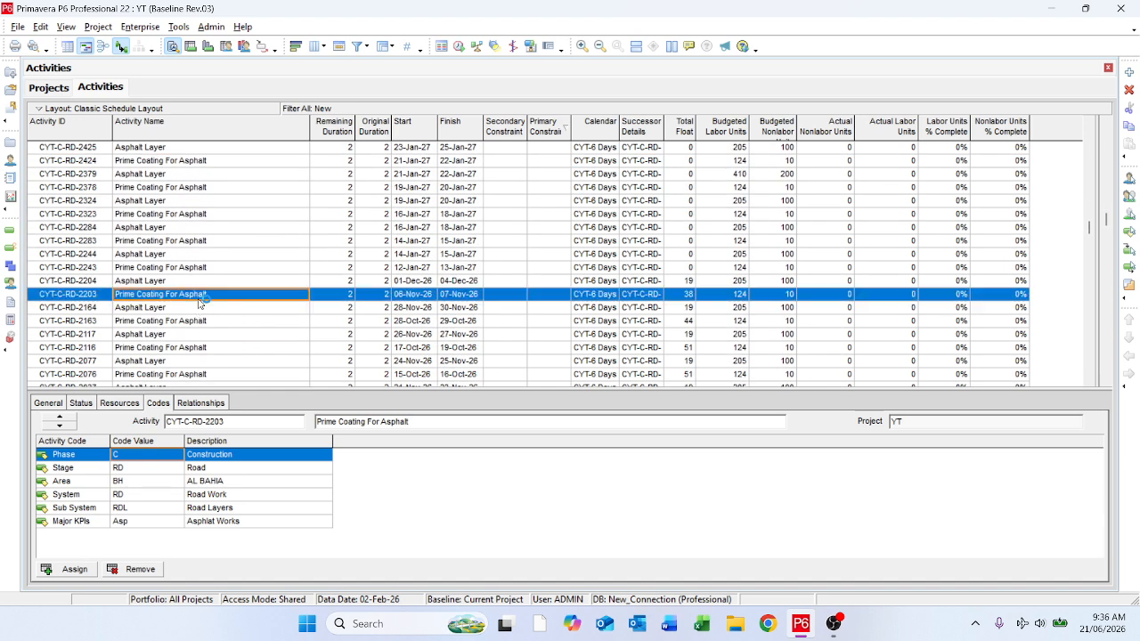
click(135, 522)
scroll(273, 287, down, 4)
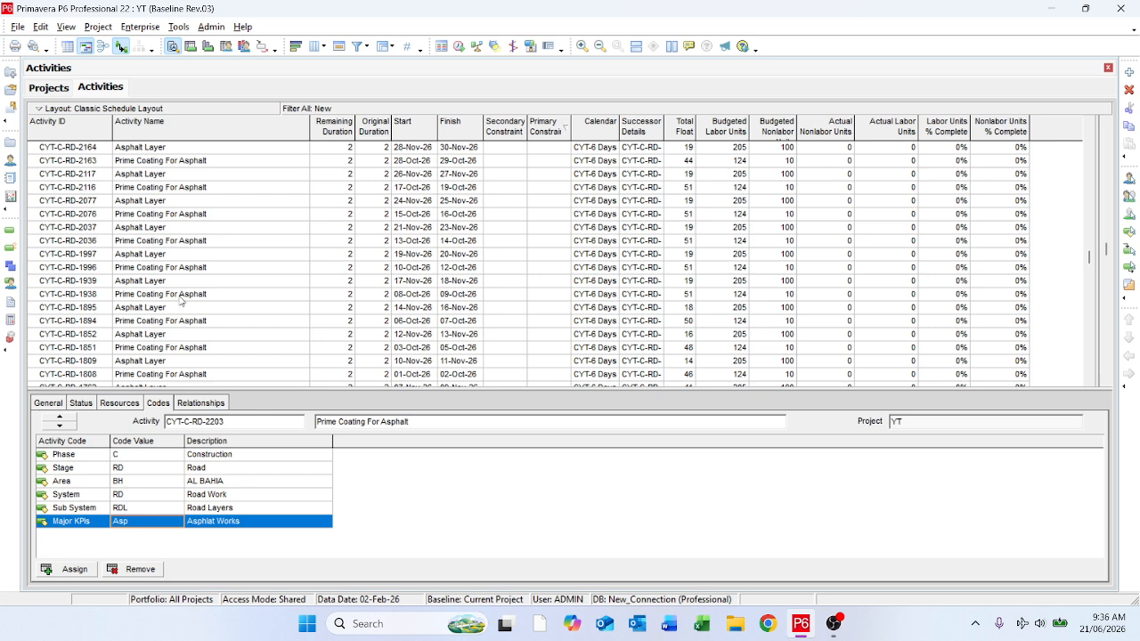
click(181, 297)
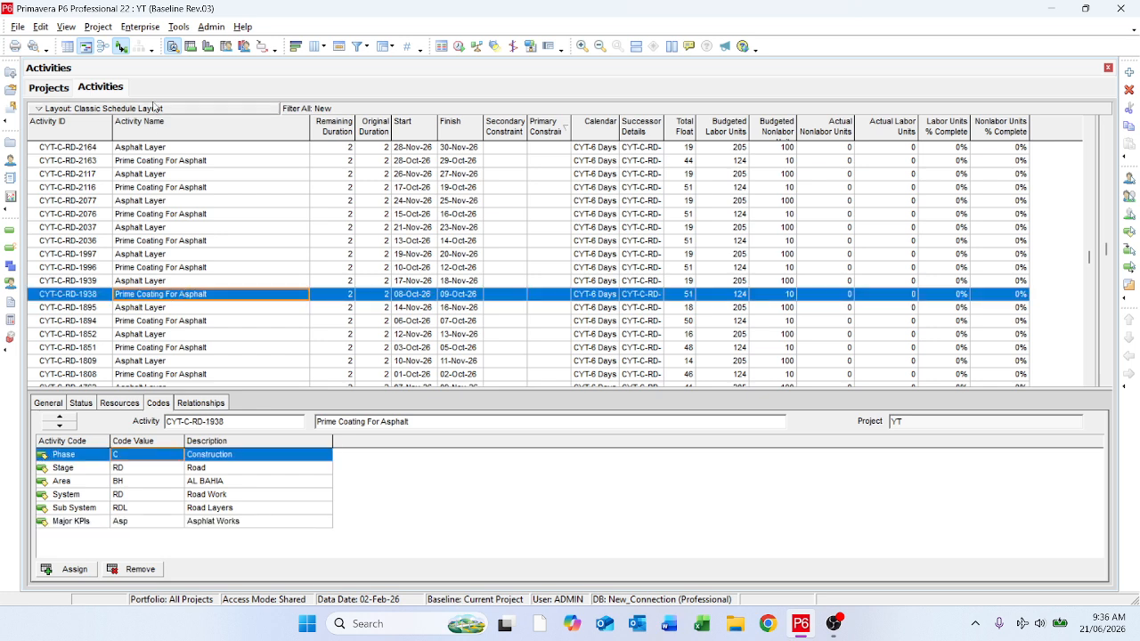
Step: Open the activity codes dictionary to review the project-level YT - Major KPIs values, moving the dialog slightly aside
click(140, 27)
click(165, 81)
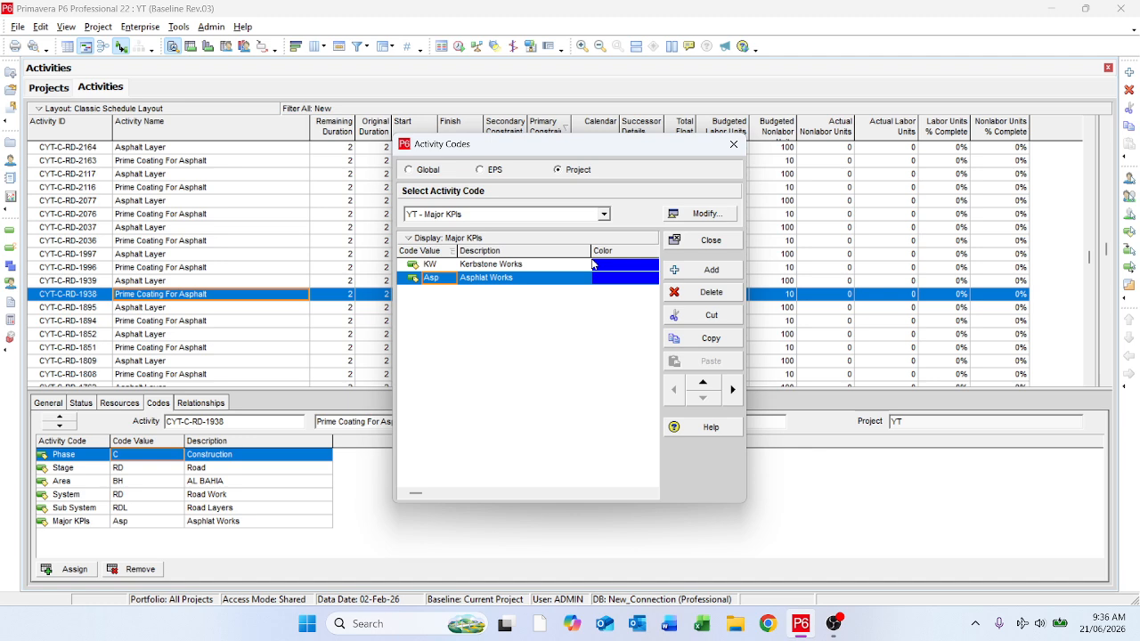
drag(551, 144, 519, 123)
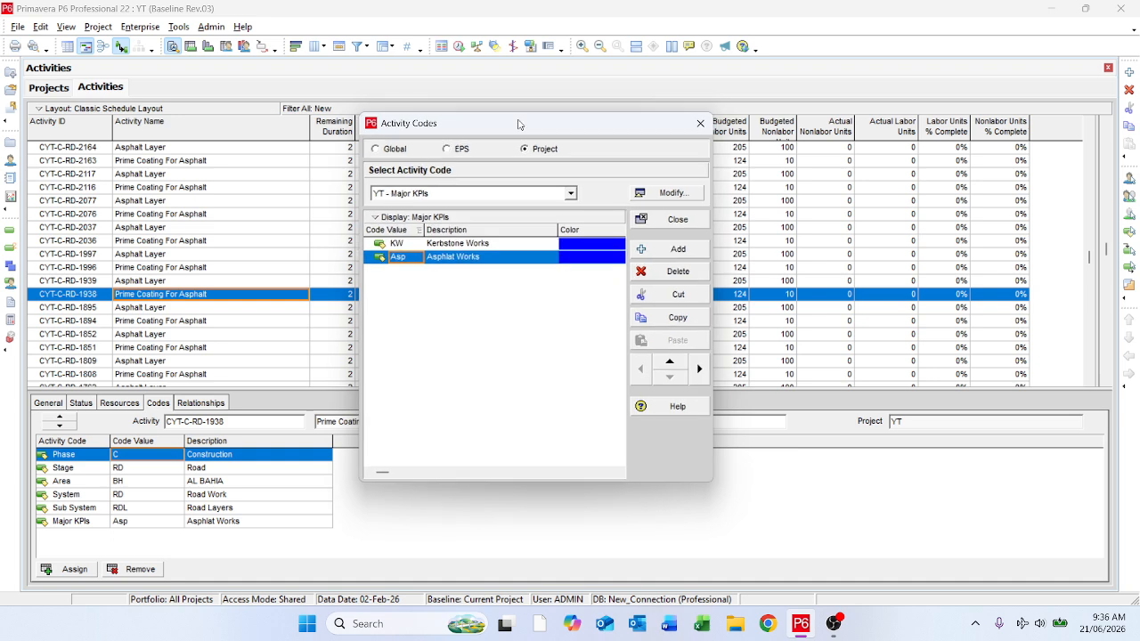